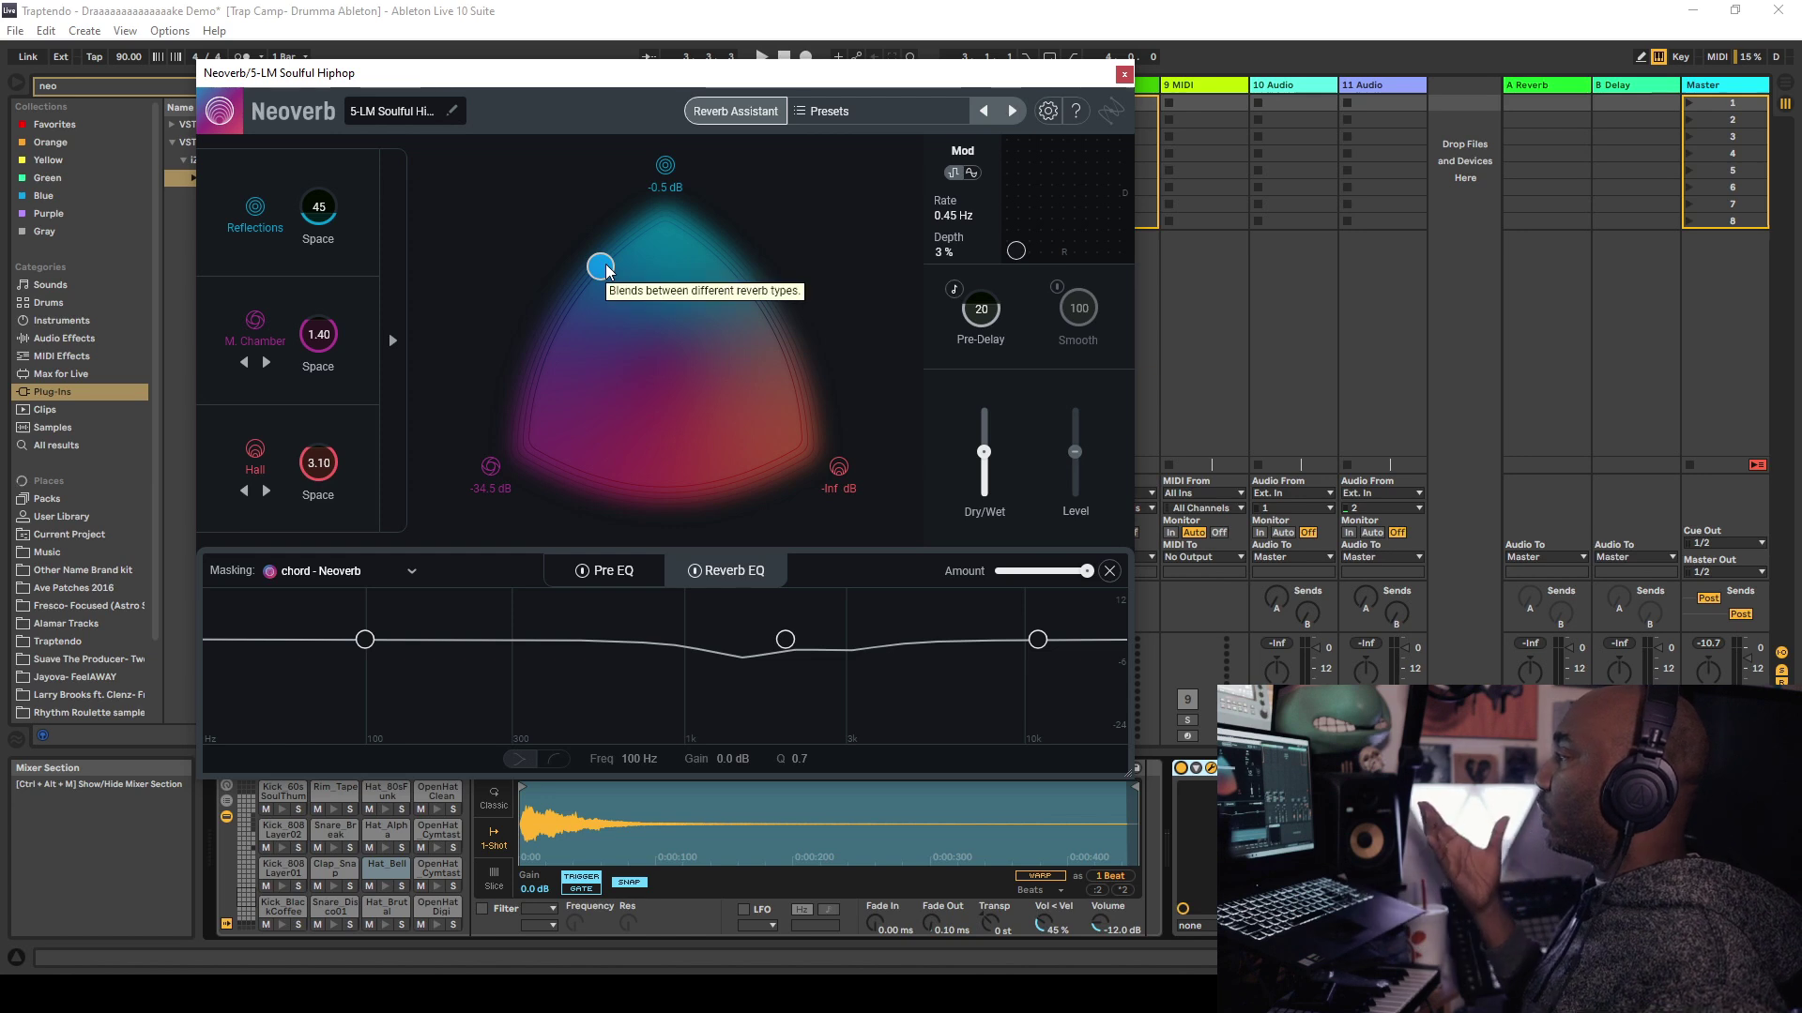
Start playback and audition the reverb blend from the Reflections side into the Hall corner, ending between the centre and Hall.
{"action": "left_click_drag", "start_coordinate": [607, 271], "coordinate": [627, 289]}
{"action": "key", "text": "space"}
{"action": "left_click_drag", "start_coordinate": [627, 287], "coordinate": [783, 461]}
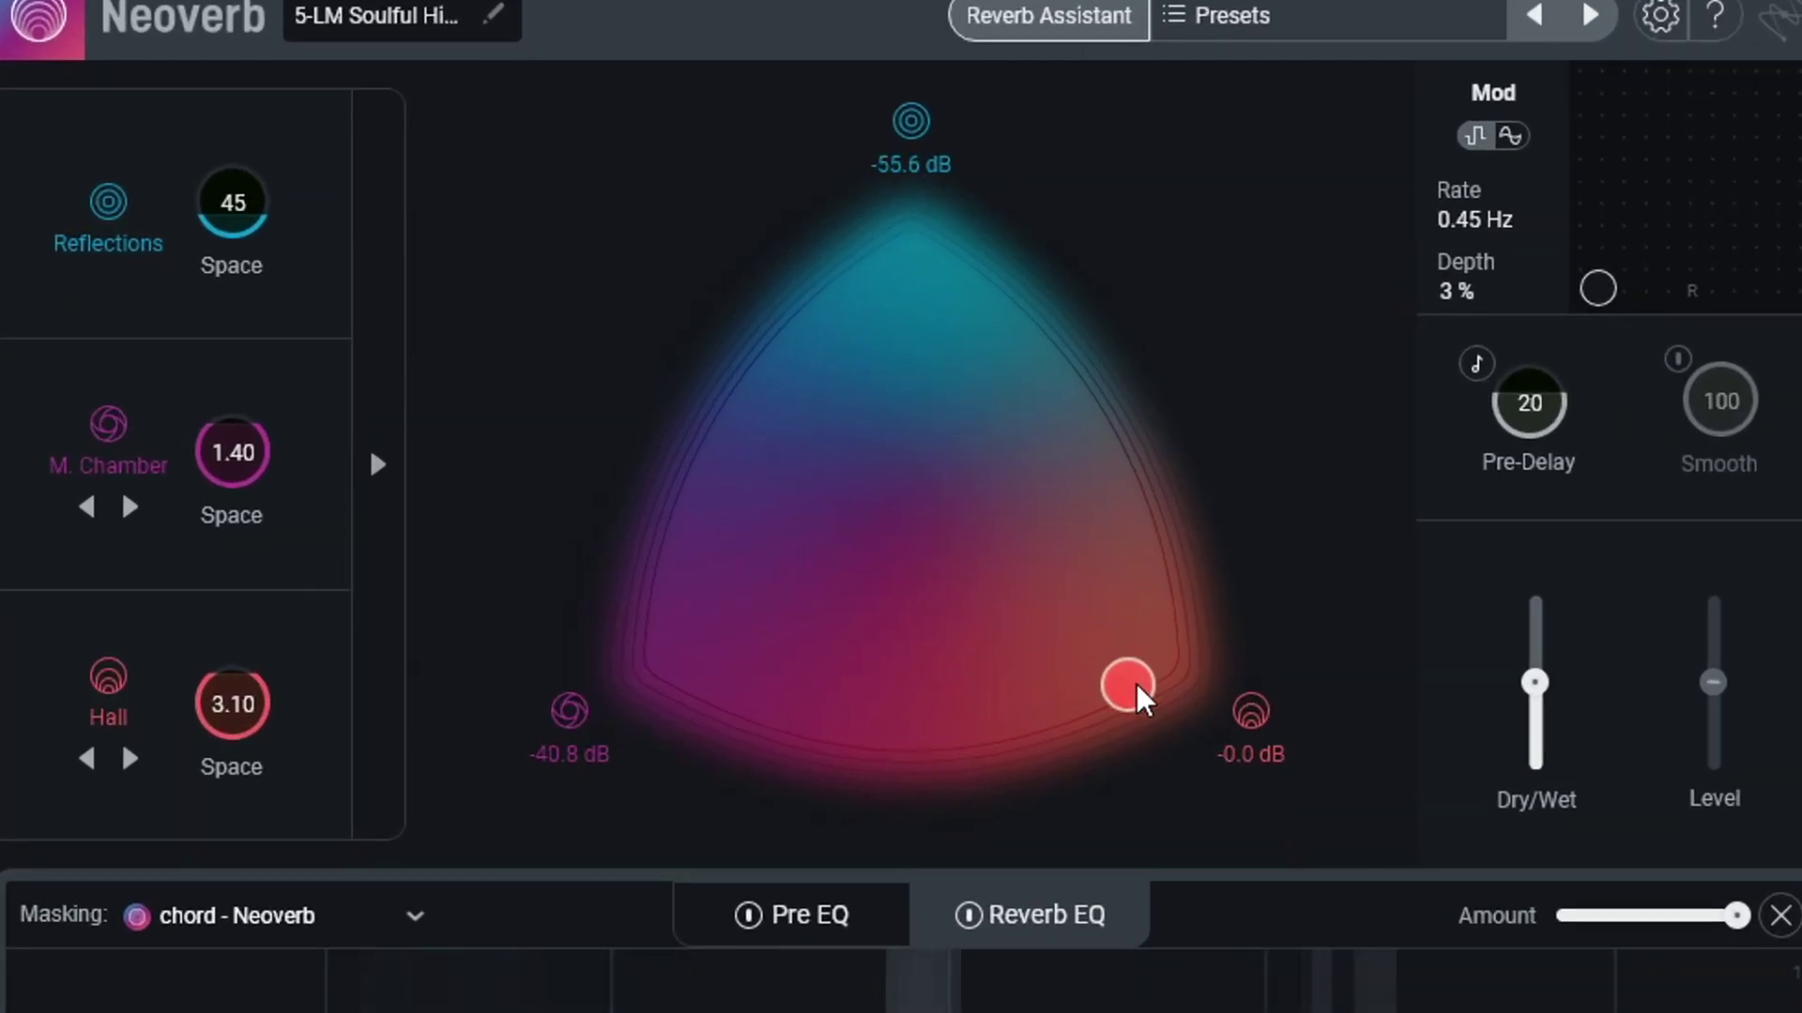
{"action": "left_click_drag", "start_coordinate": [1137, 687], "coordinate": [1004, 607]}
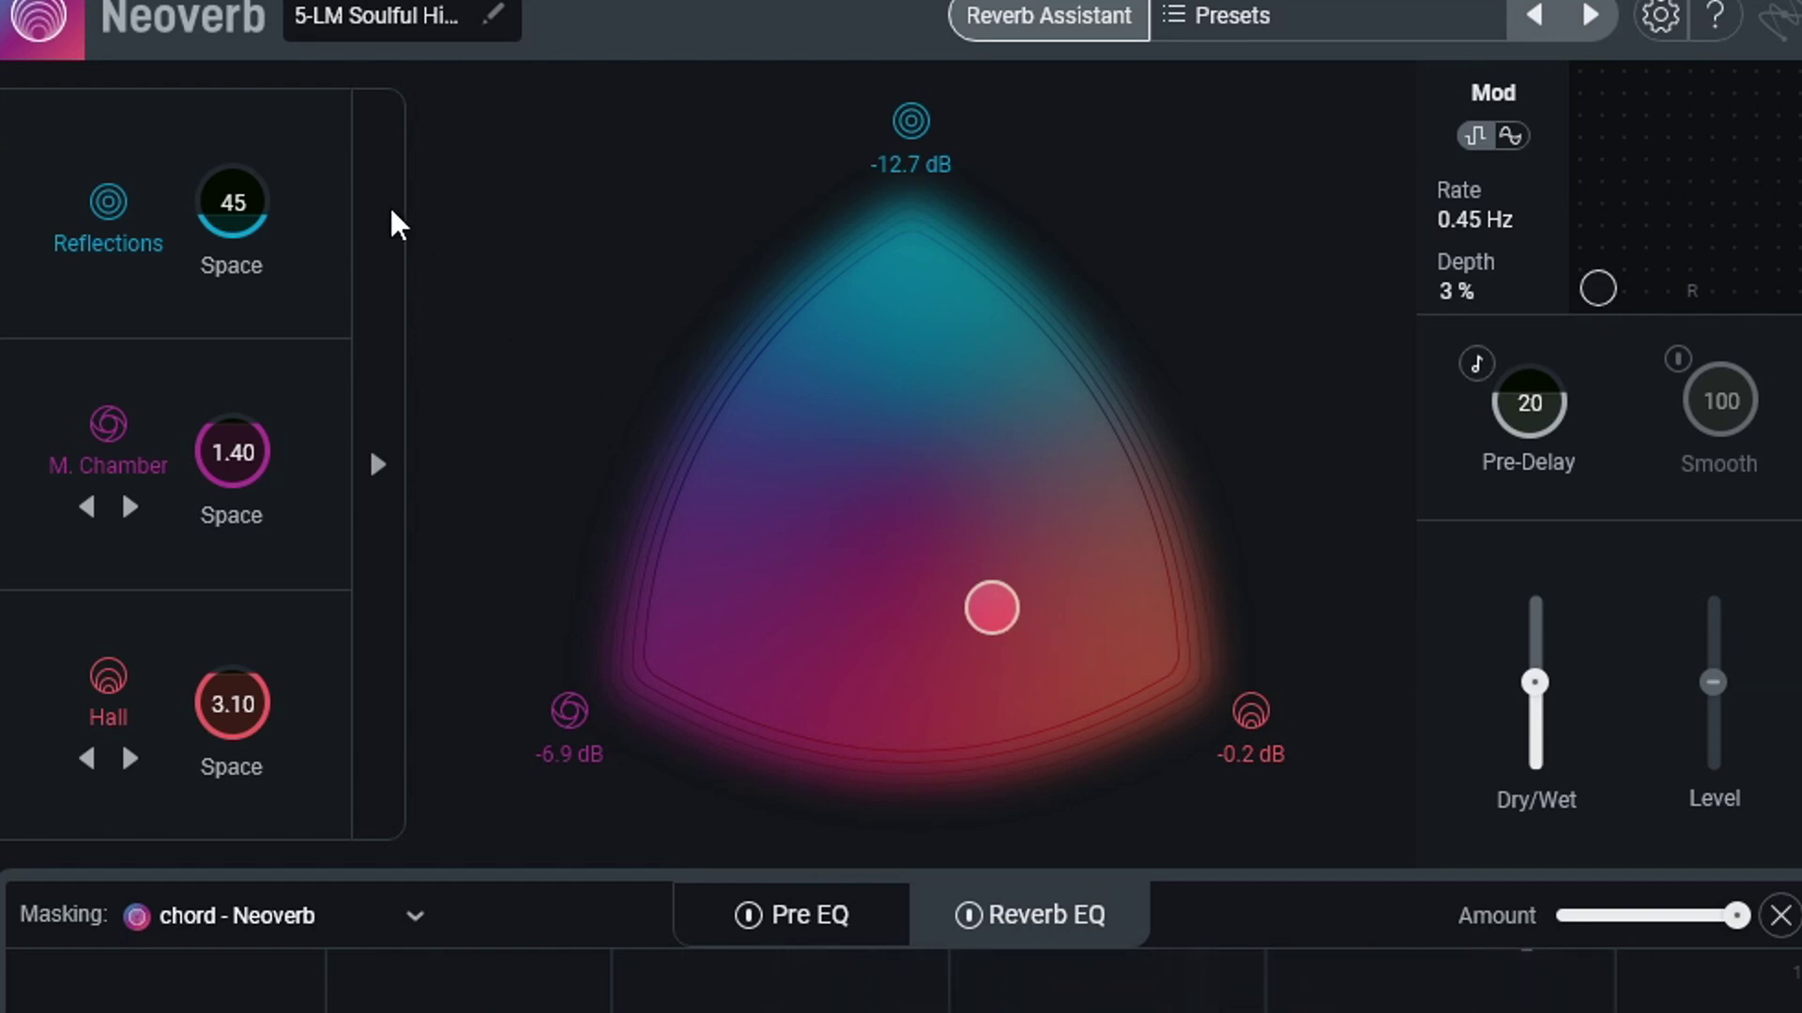
Set the Reflections Space to 79 and the M. Chamber Space to 1.27, auditioning the blend near Reflections and closer to the centre.
{"action": "left_click_drag", "start_coordinate": [218, 246], "coordinate": [237, 120]}
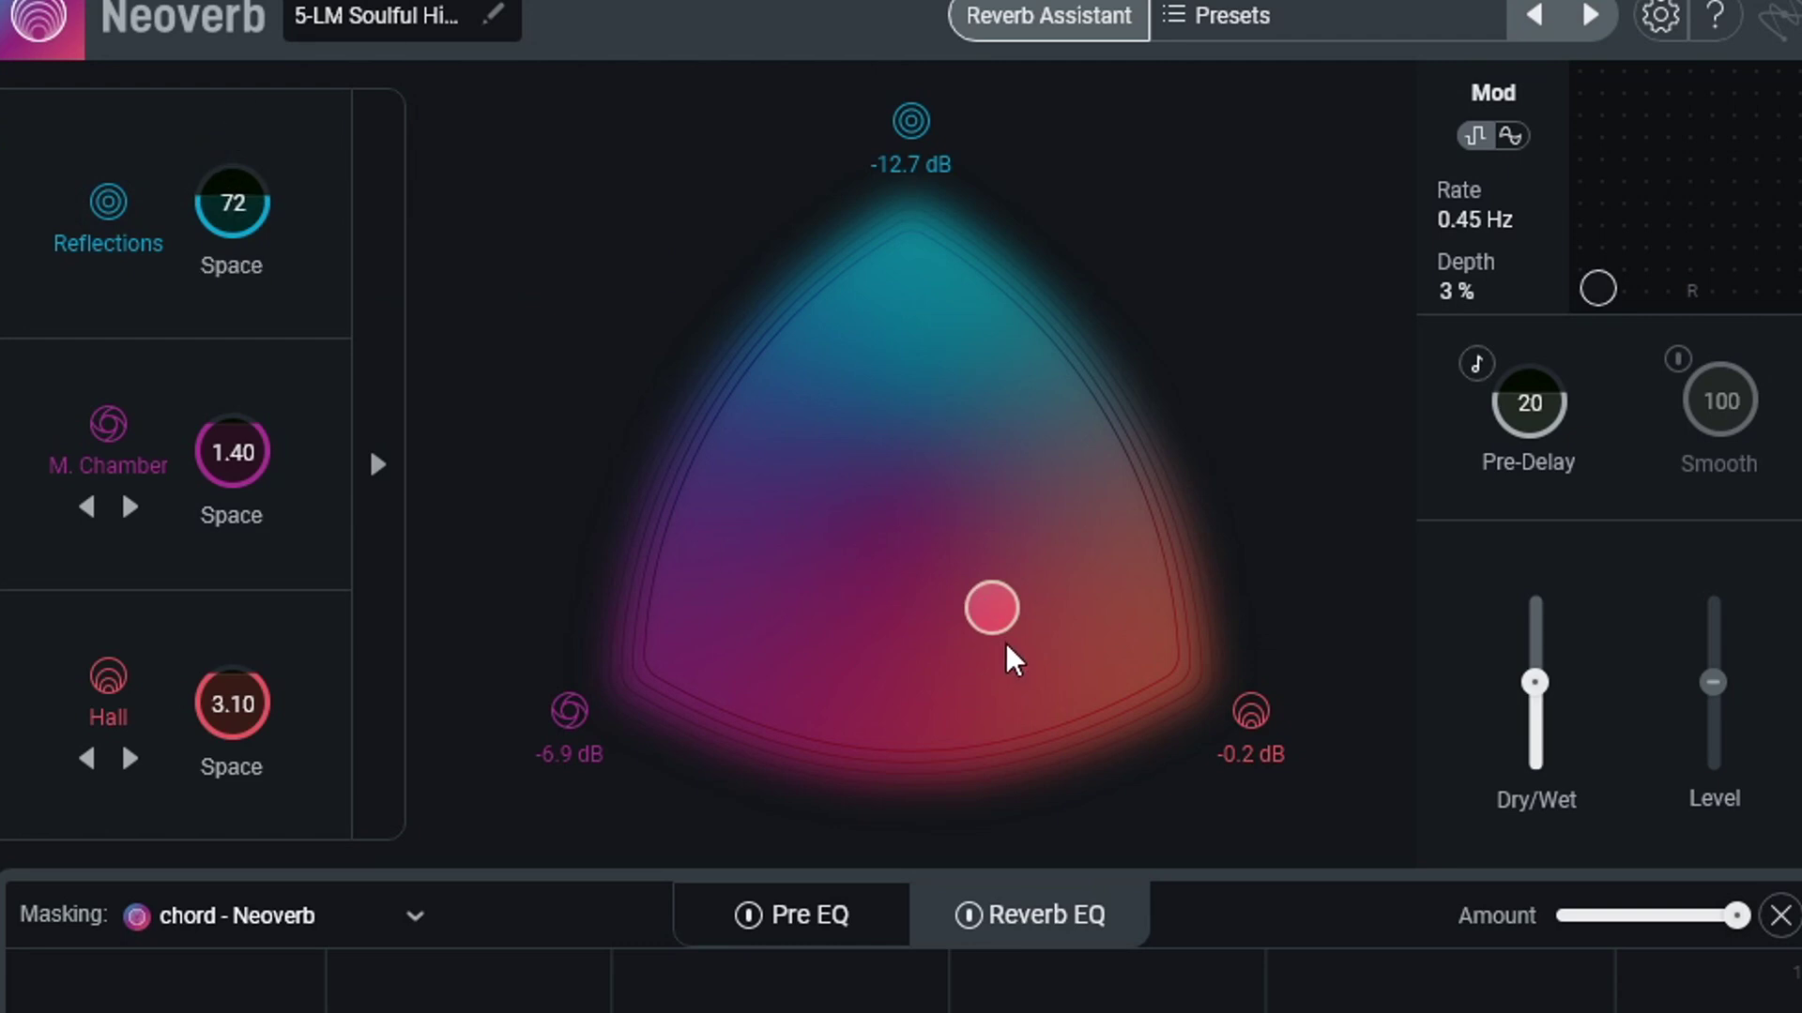
{"action": "left_click_drag", "start_coordinate": [991, 610], "coordinate": [935, 238]}
{"action": "mouse_move", "coordinate": [199, 204]}
{"action": "left_mouse_down"}
{"action": "mouse_move", "coordinate": [201, 89]}
{"action": "mouse_move", "coordinate": [216, 200]}
{"action": "left_mouse_up"}
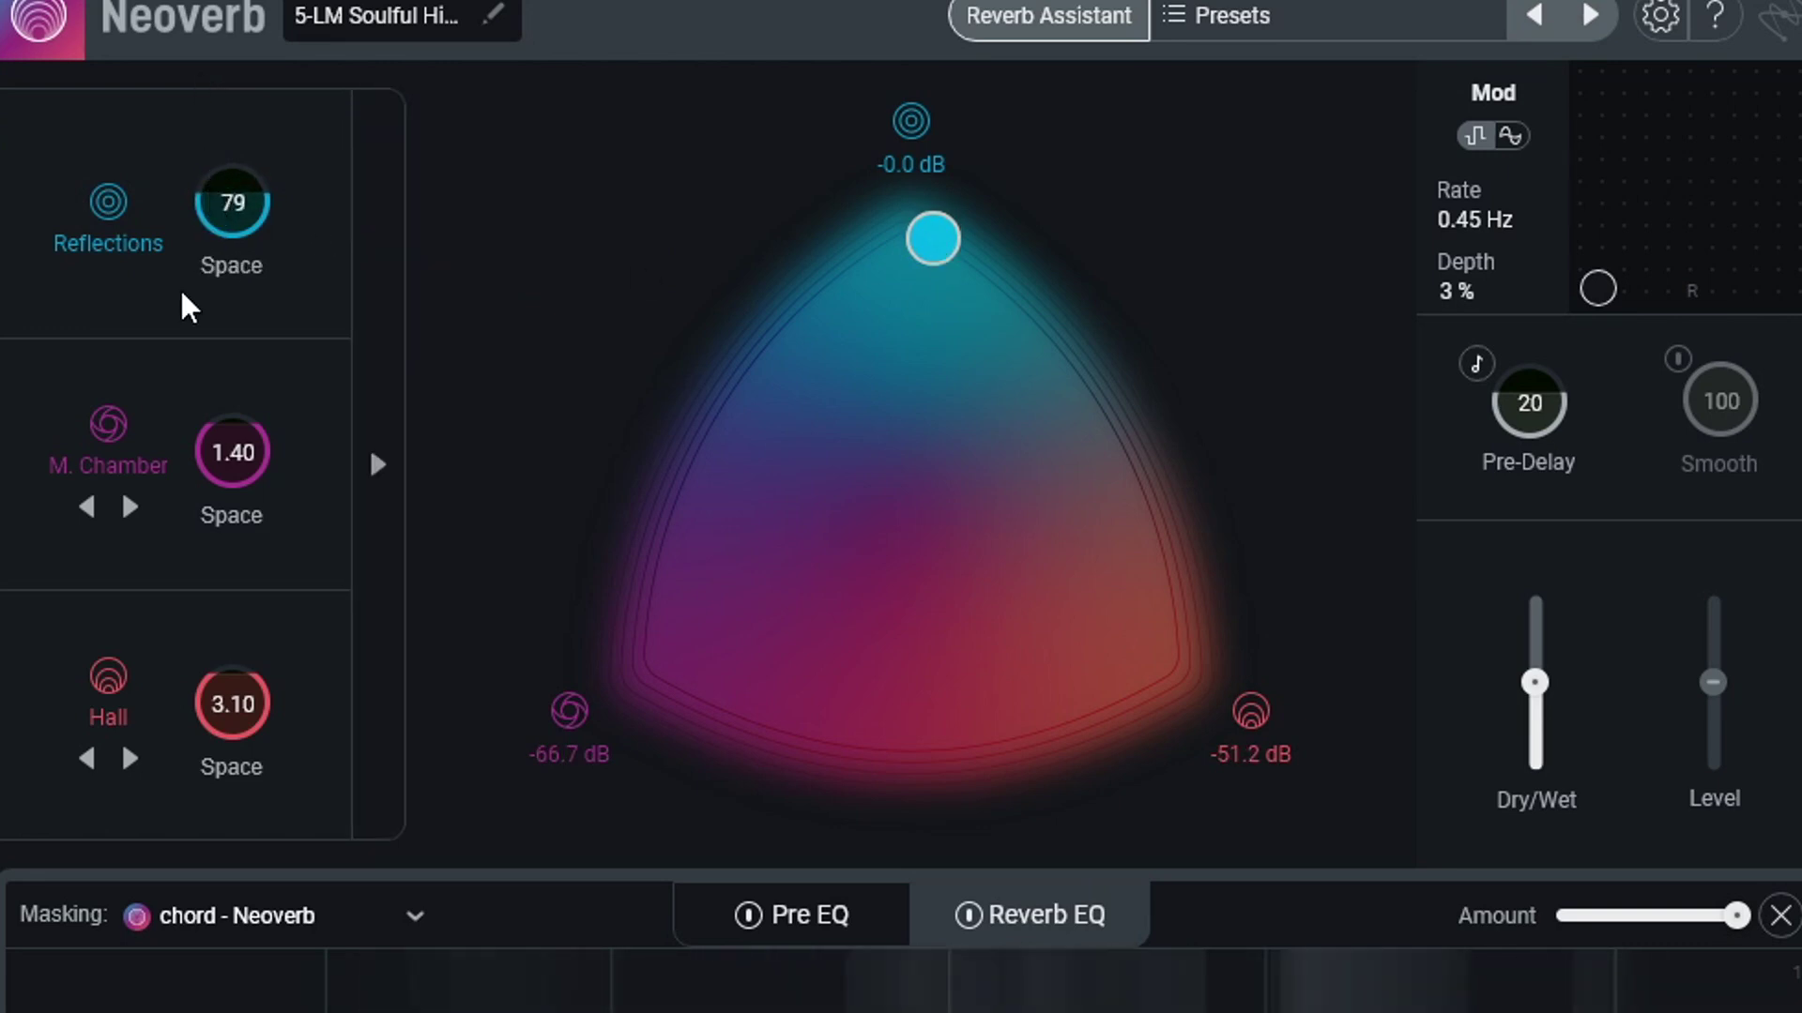
{"action": "left_click_drag", "start_coordinate": [233, 454], "coordinate": [242, 464]}
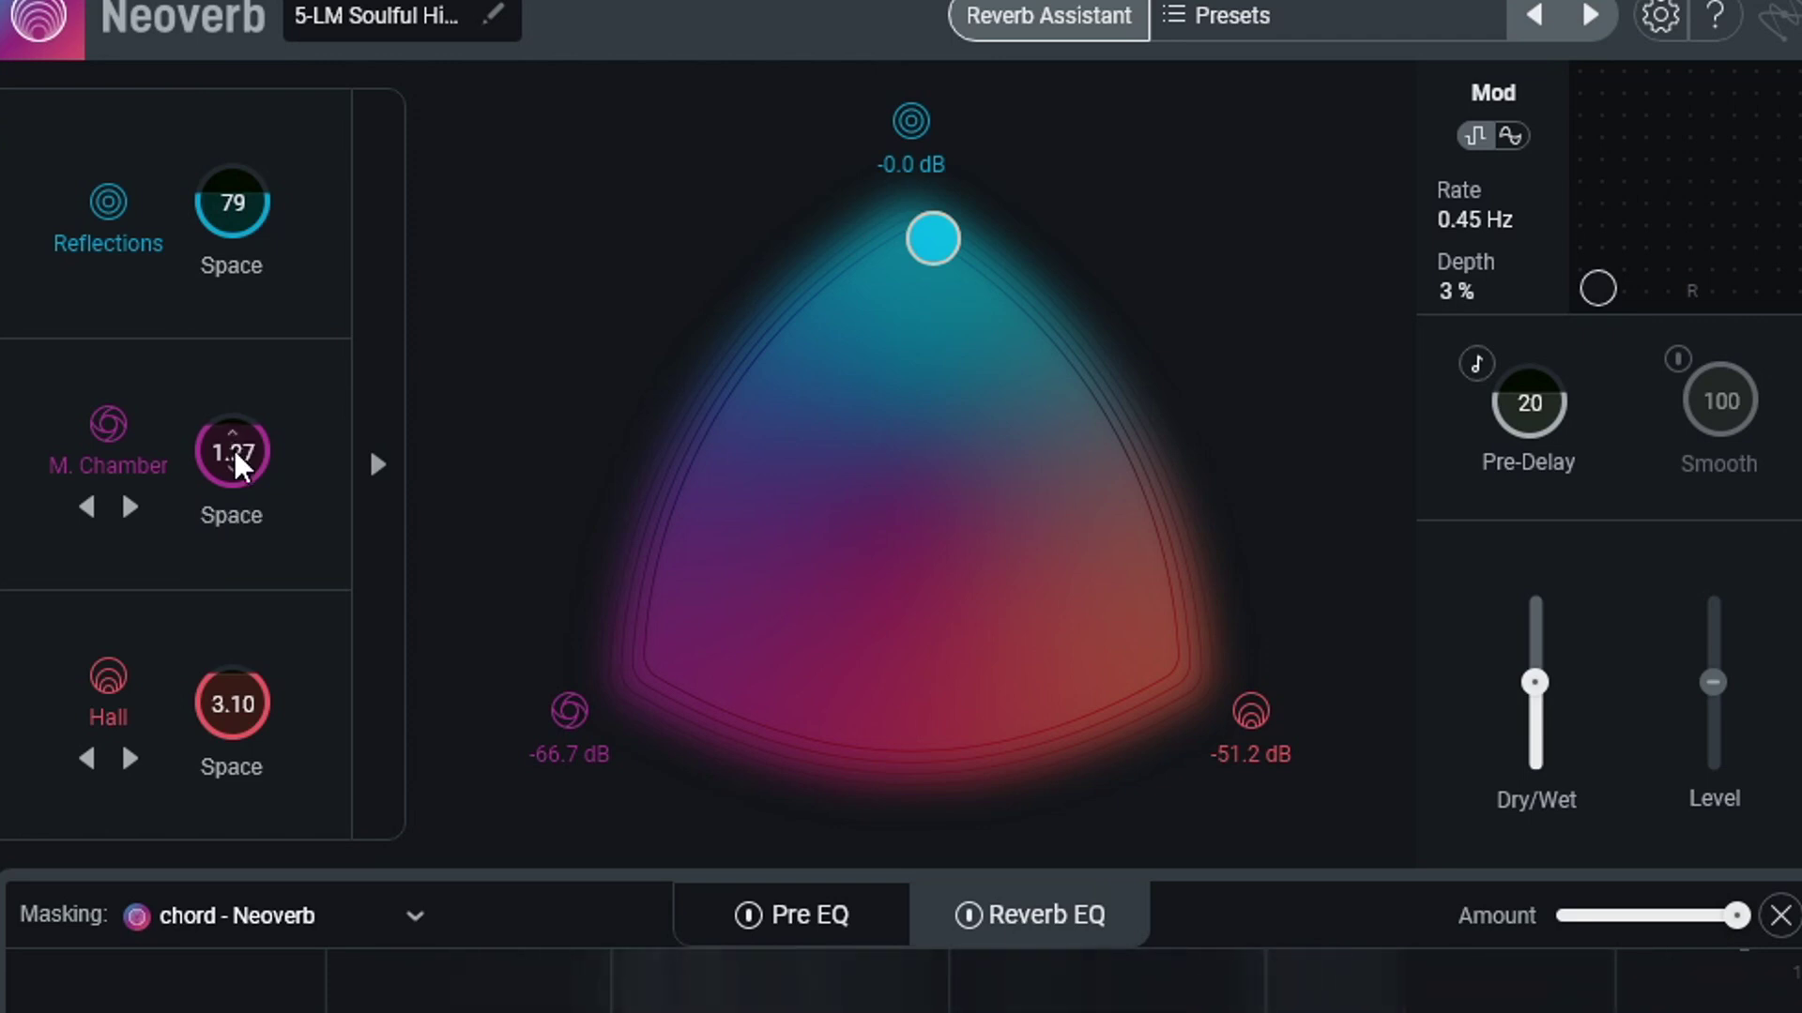
{"action": "left_click_drag", "start_coordinate": [937, 241], "coordinate": [921, 478]}
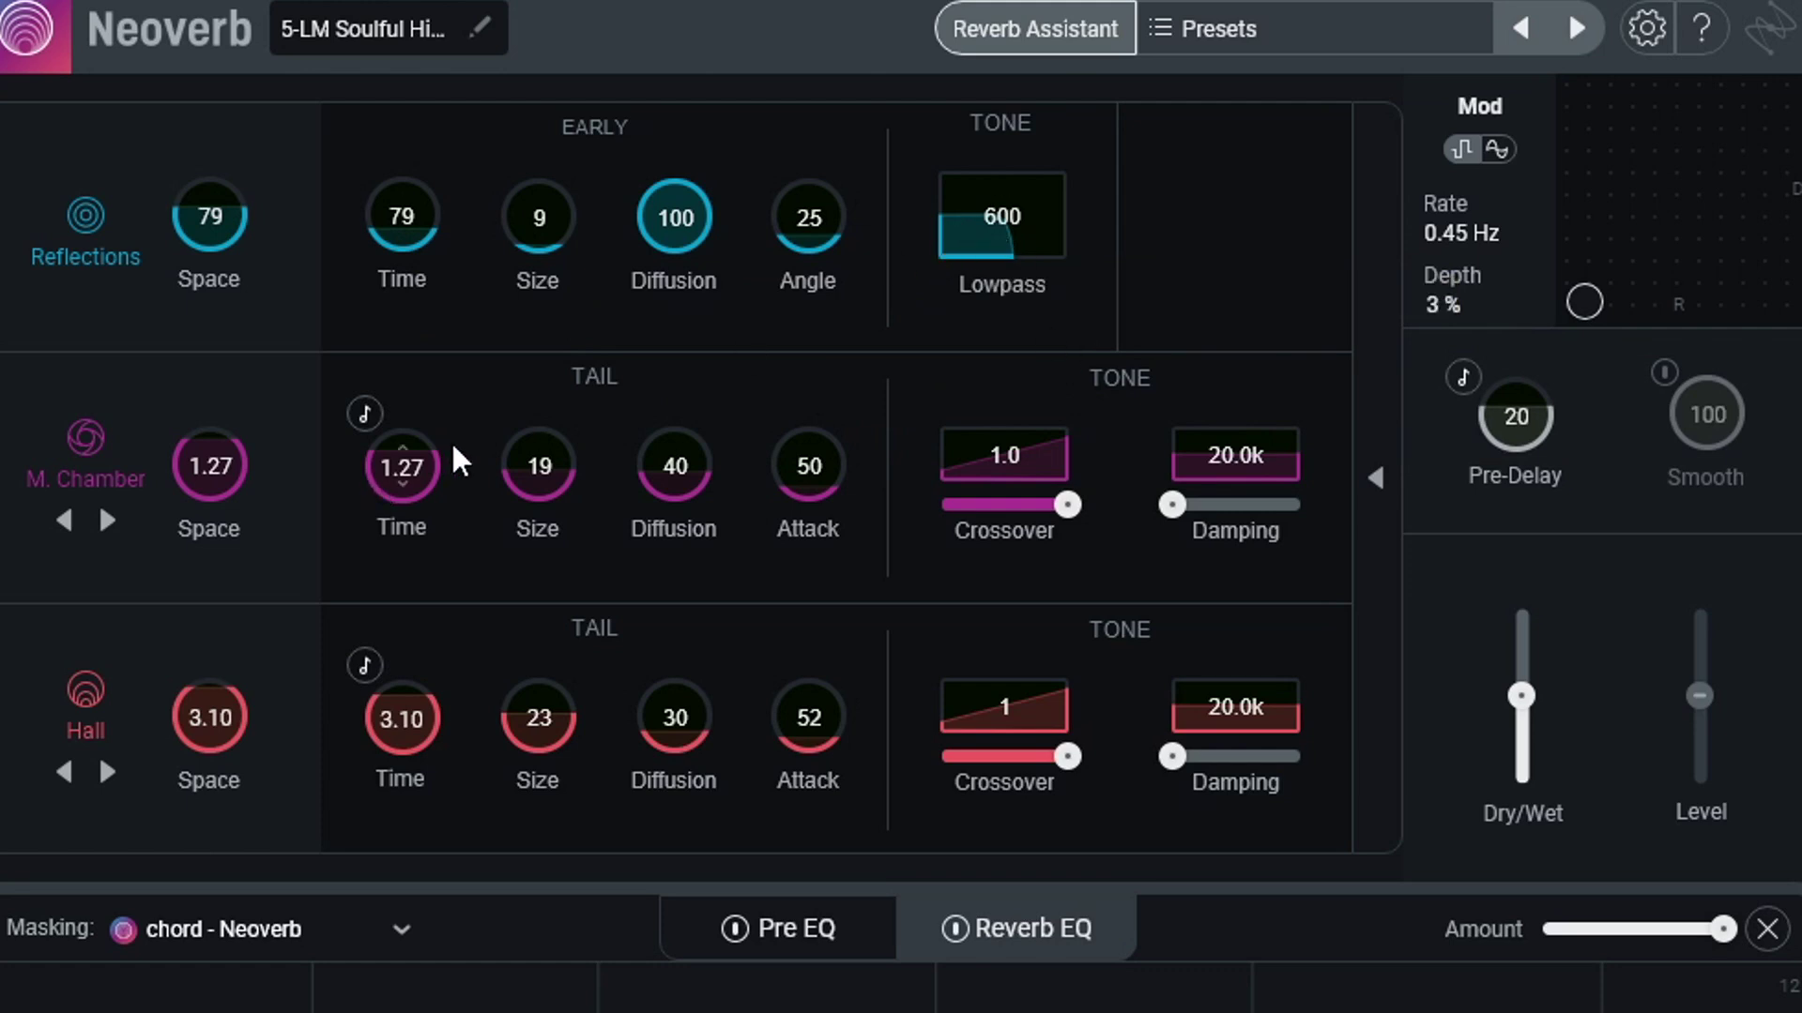
In the detailed reverb settings, change M. Chamber to Room, and toggle Room and Reflections off and back on.
{"action": "left_click", "coordinate": [123, 507]}
{"action": "left_click", "coordinate": [86, 436]}
{"action": "left_click", "coordinate": [86, 436]}
{"action": "left_click", "coordinate": [86, 217]}
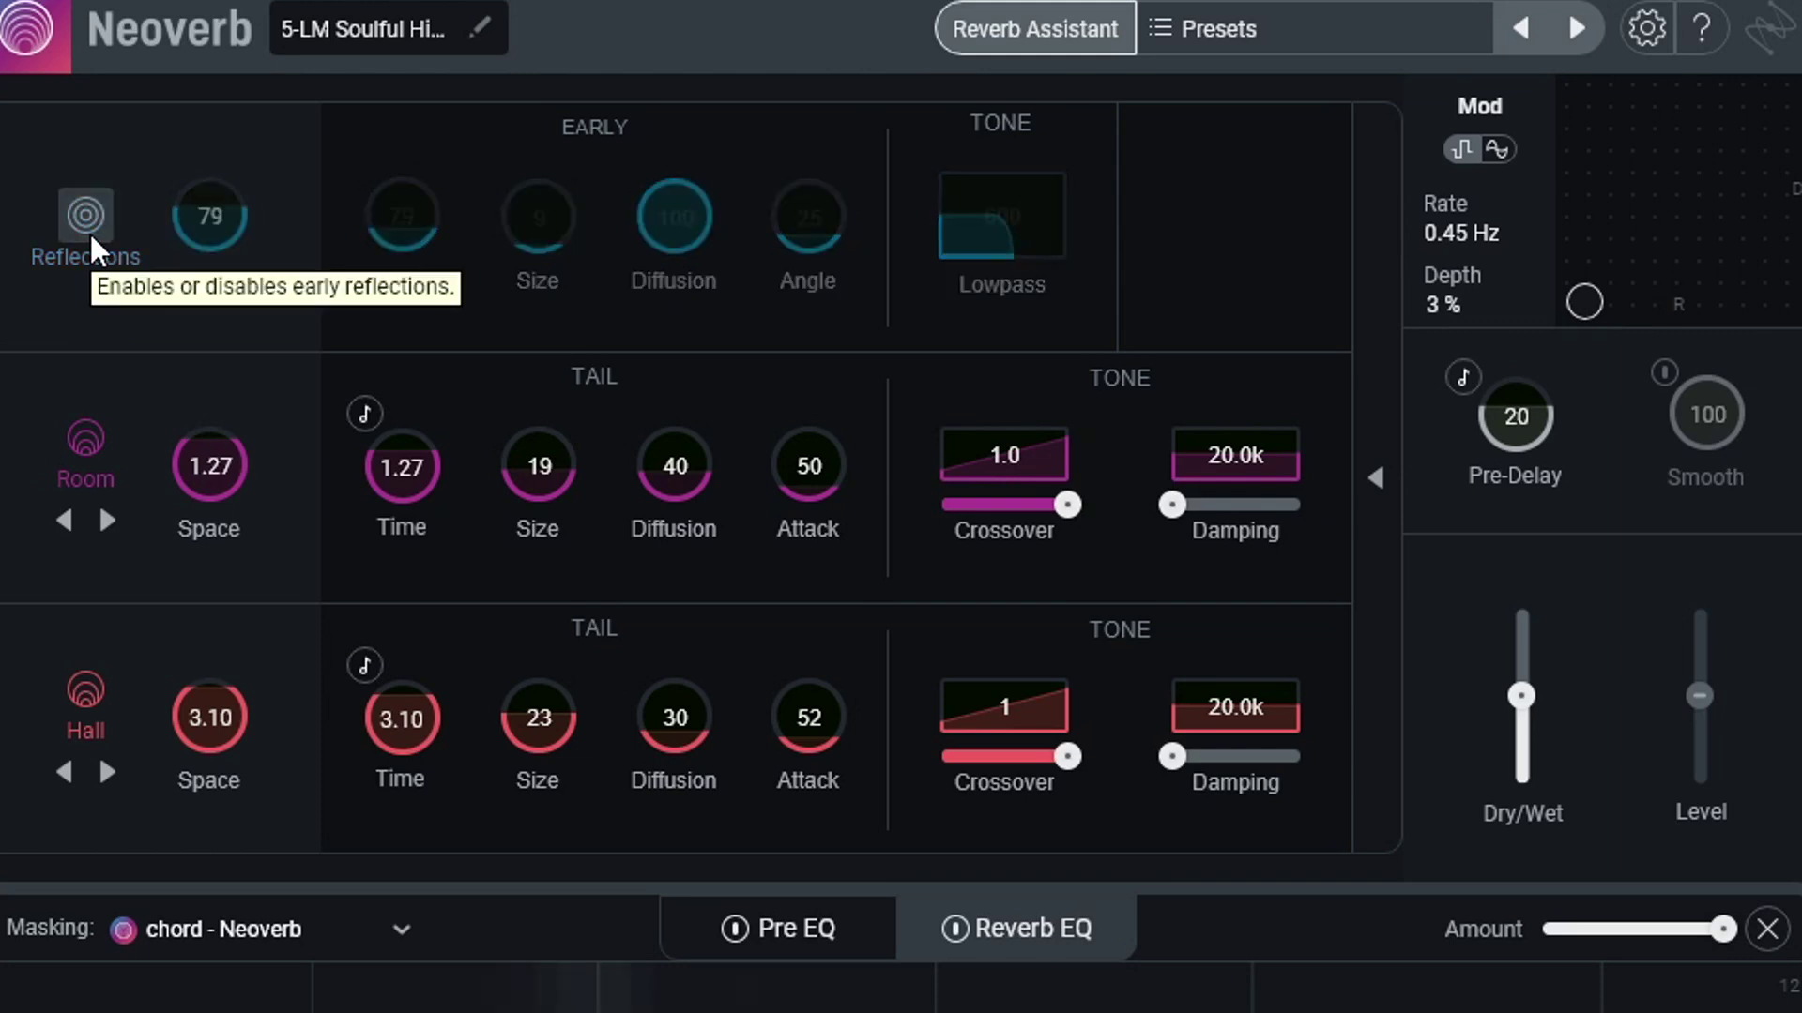
{"action": "left_click", "coordinate": [90, 233]}
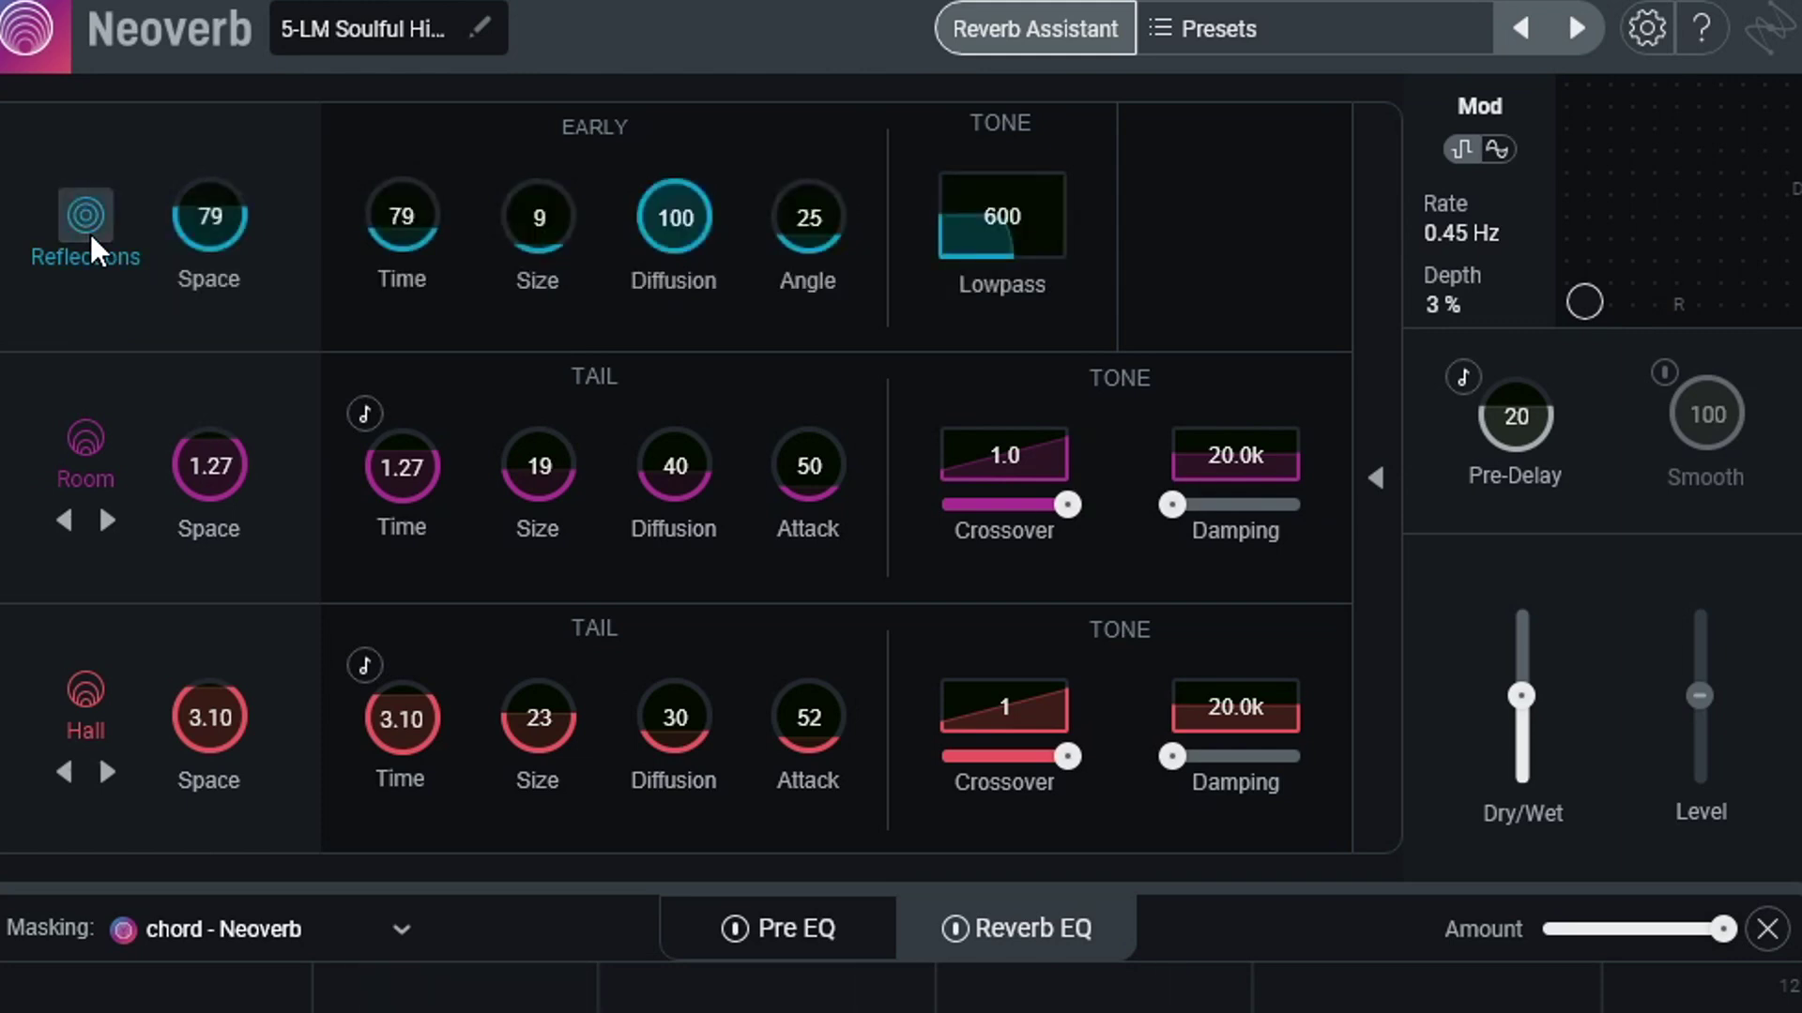
Disable the Room reverb and toggle the Hall reverb off and back on.
{"action": "left_click", "coordinate": [75, 460]}
{"action": "left_click", "coordinate": [105, 712]}
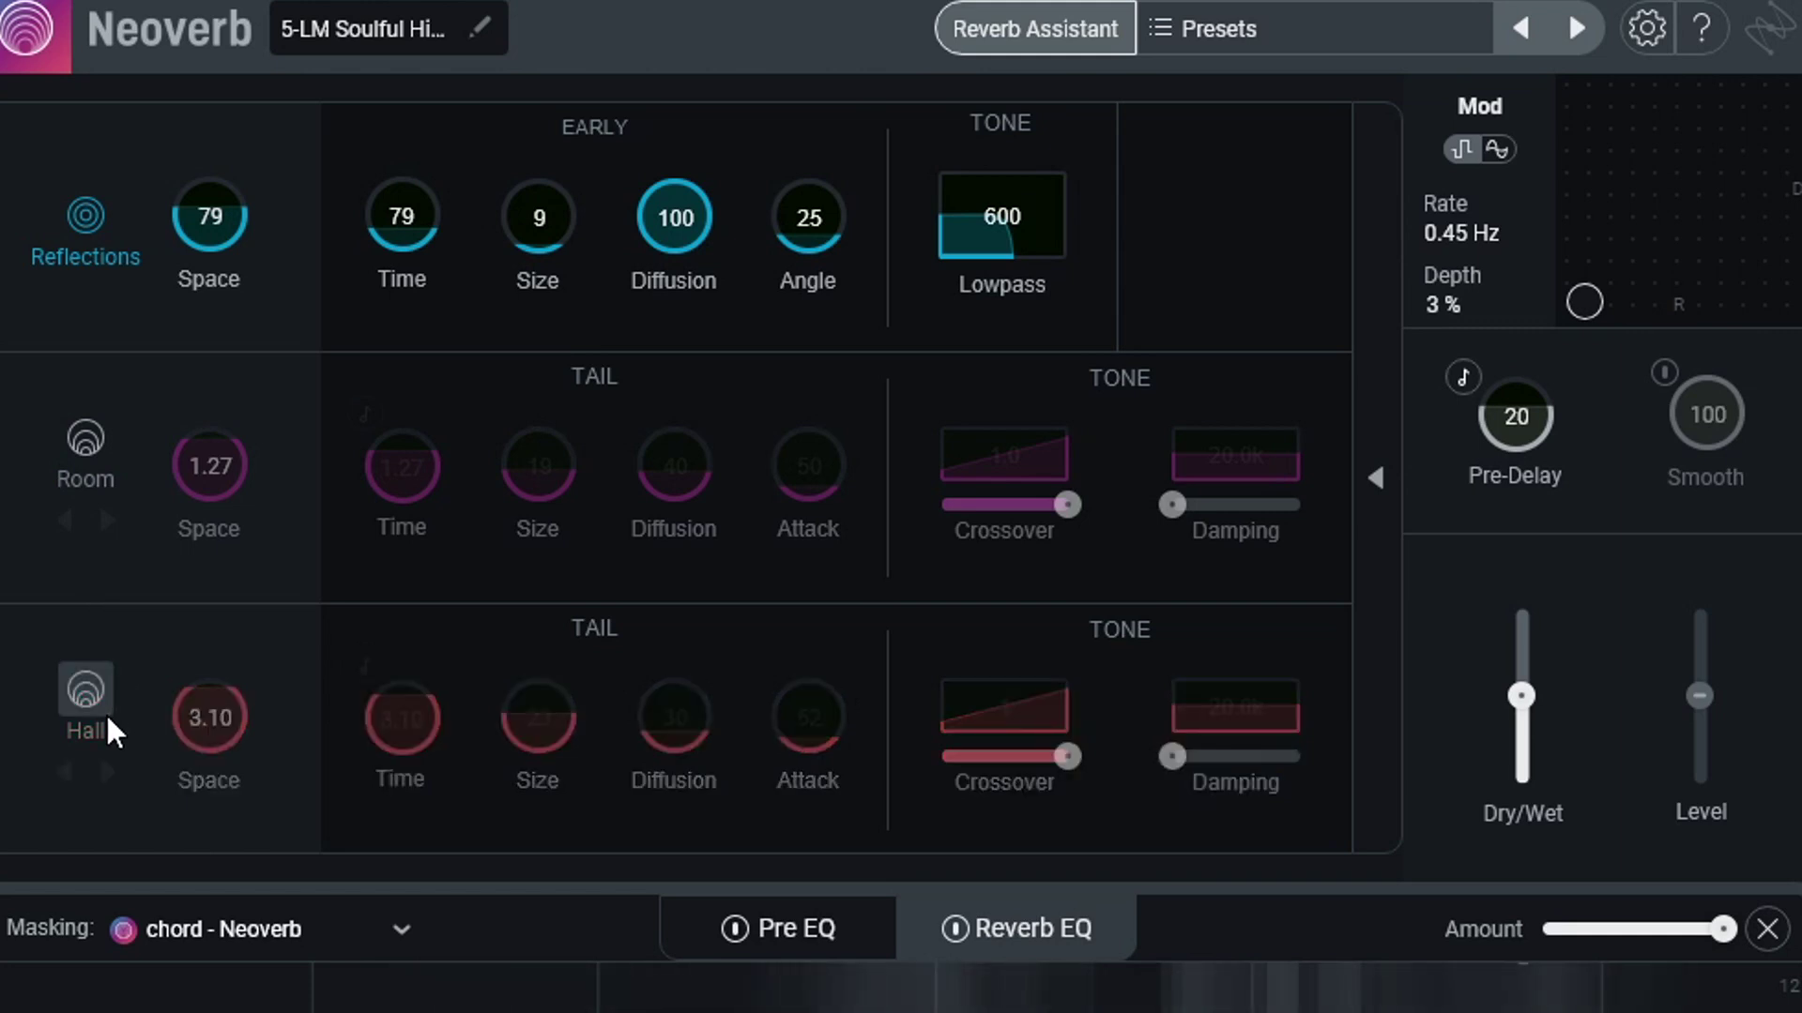
{"action": "left_click", "coordinate": [105, 712]}
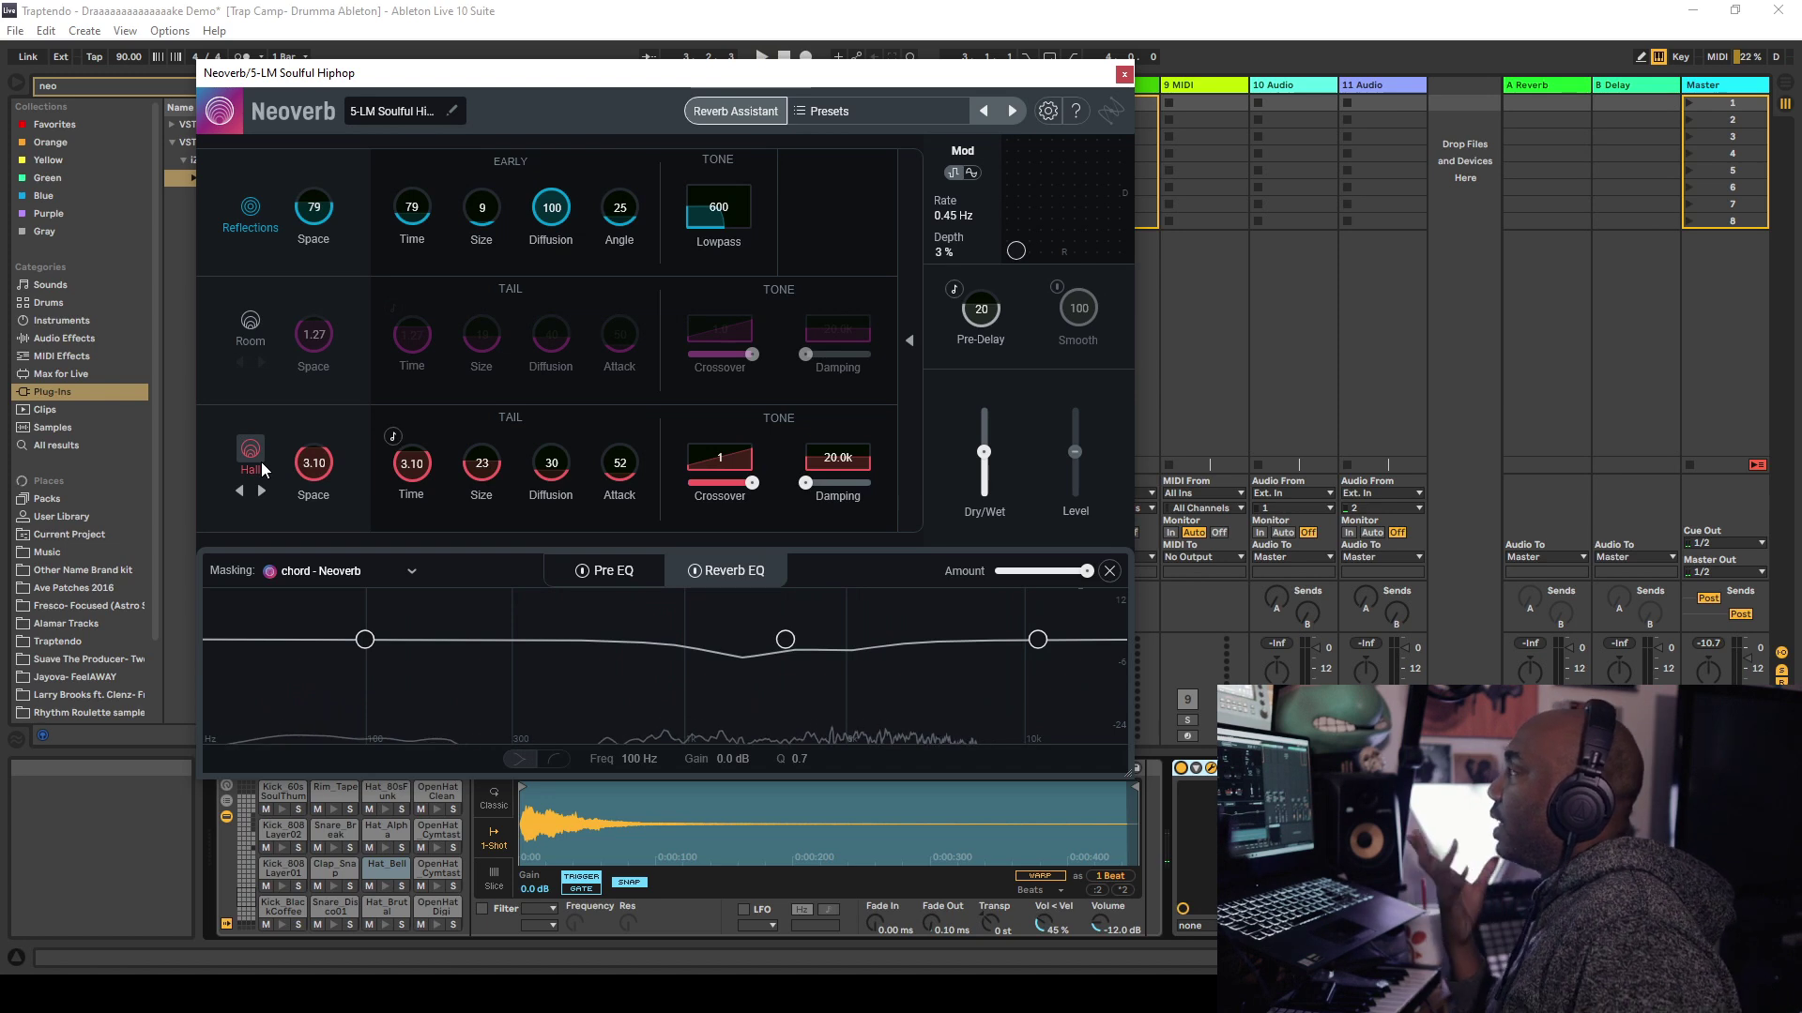
Return to the blend view and switch the modulation to its other wave type, with a rate of about 2.73 Hz and depth of 74%.
{"action": "left_click", "coordinate": [906, 344]}
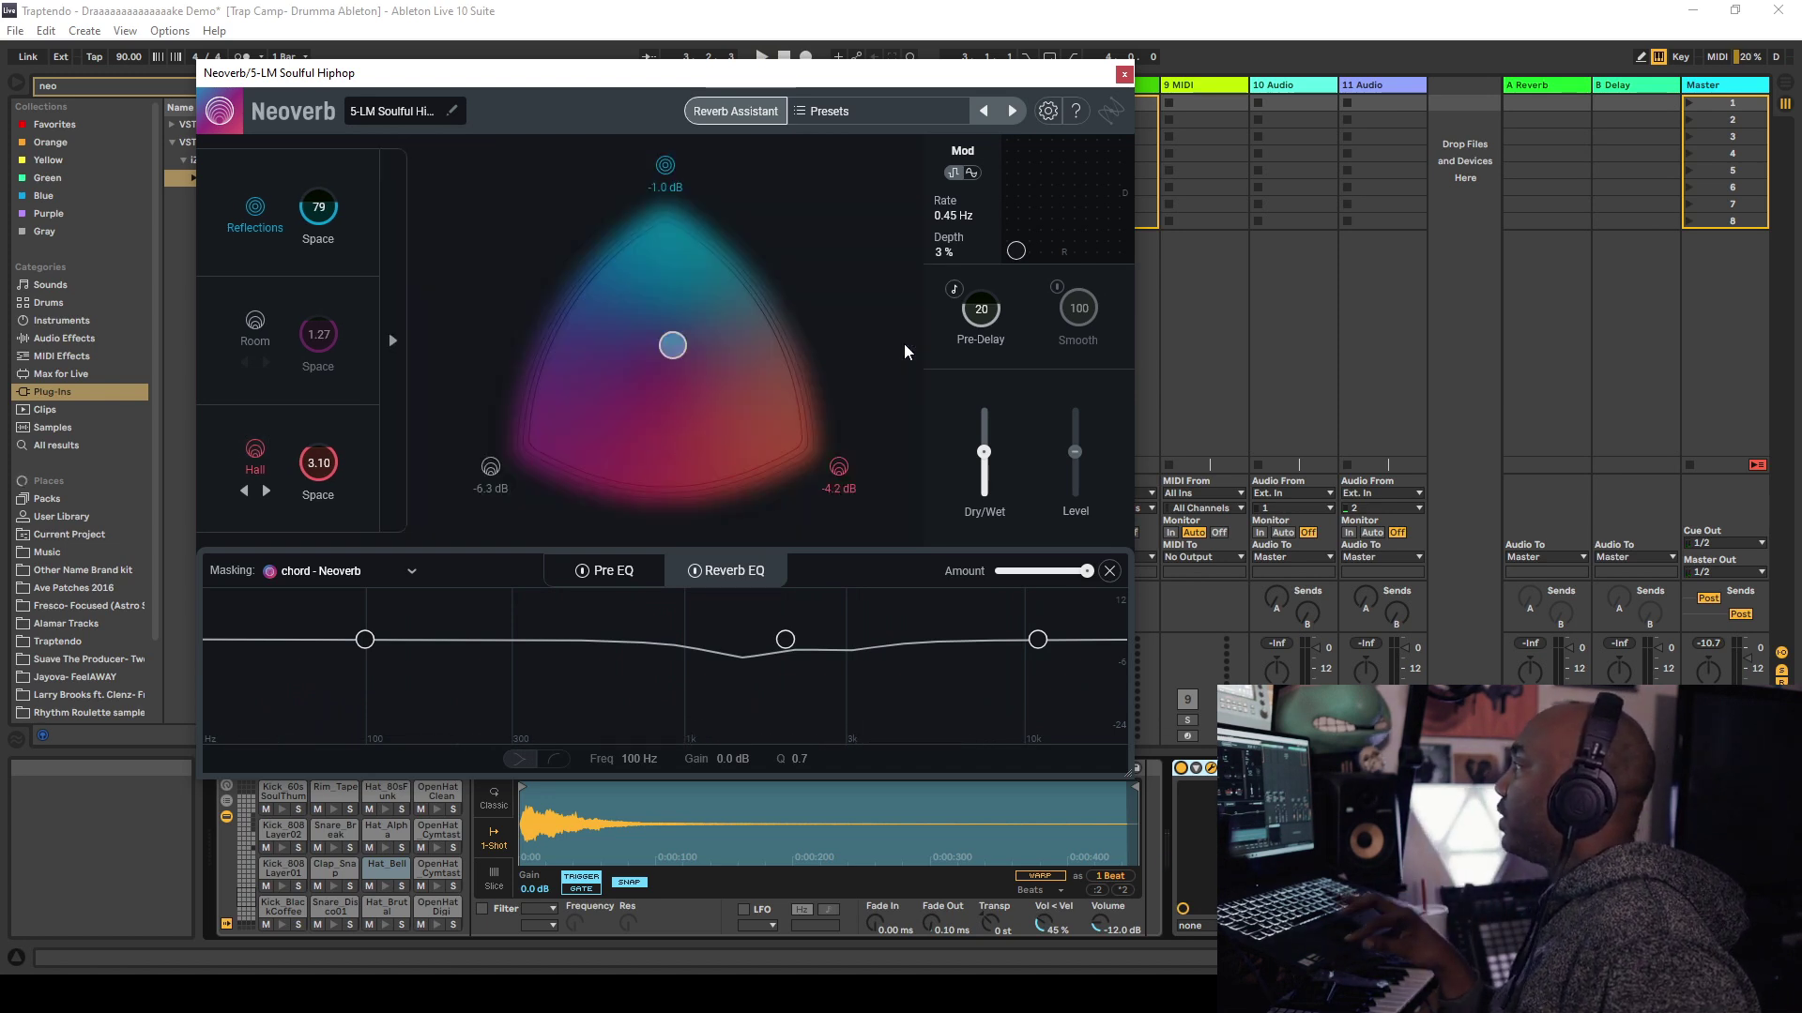
{"action": "left_click", "coordinate": [971, 172]}
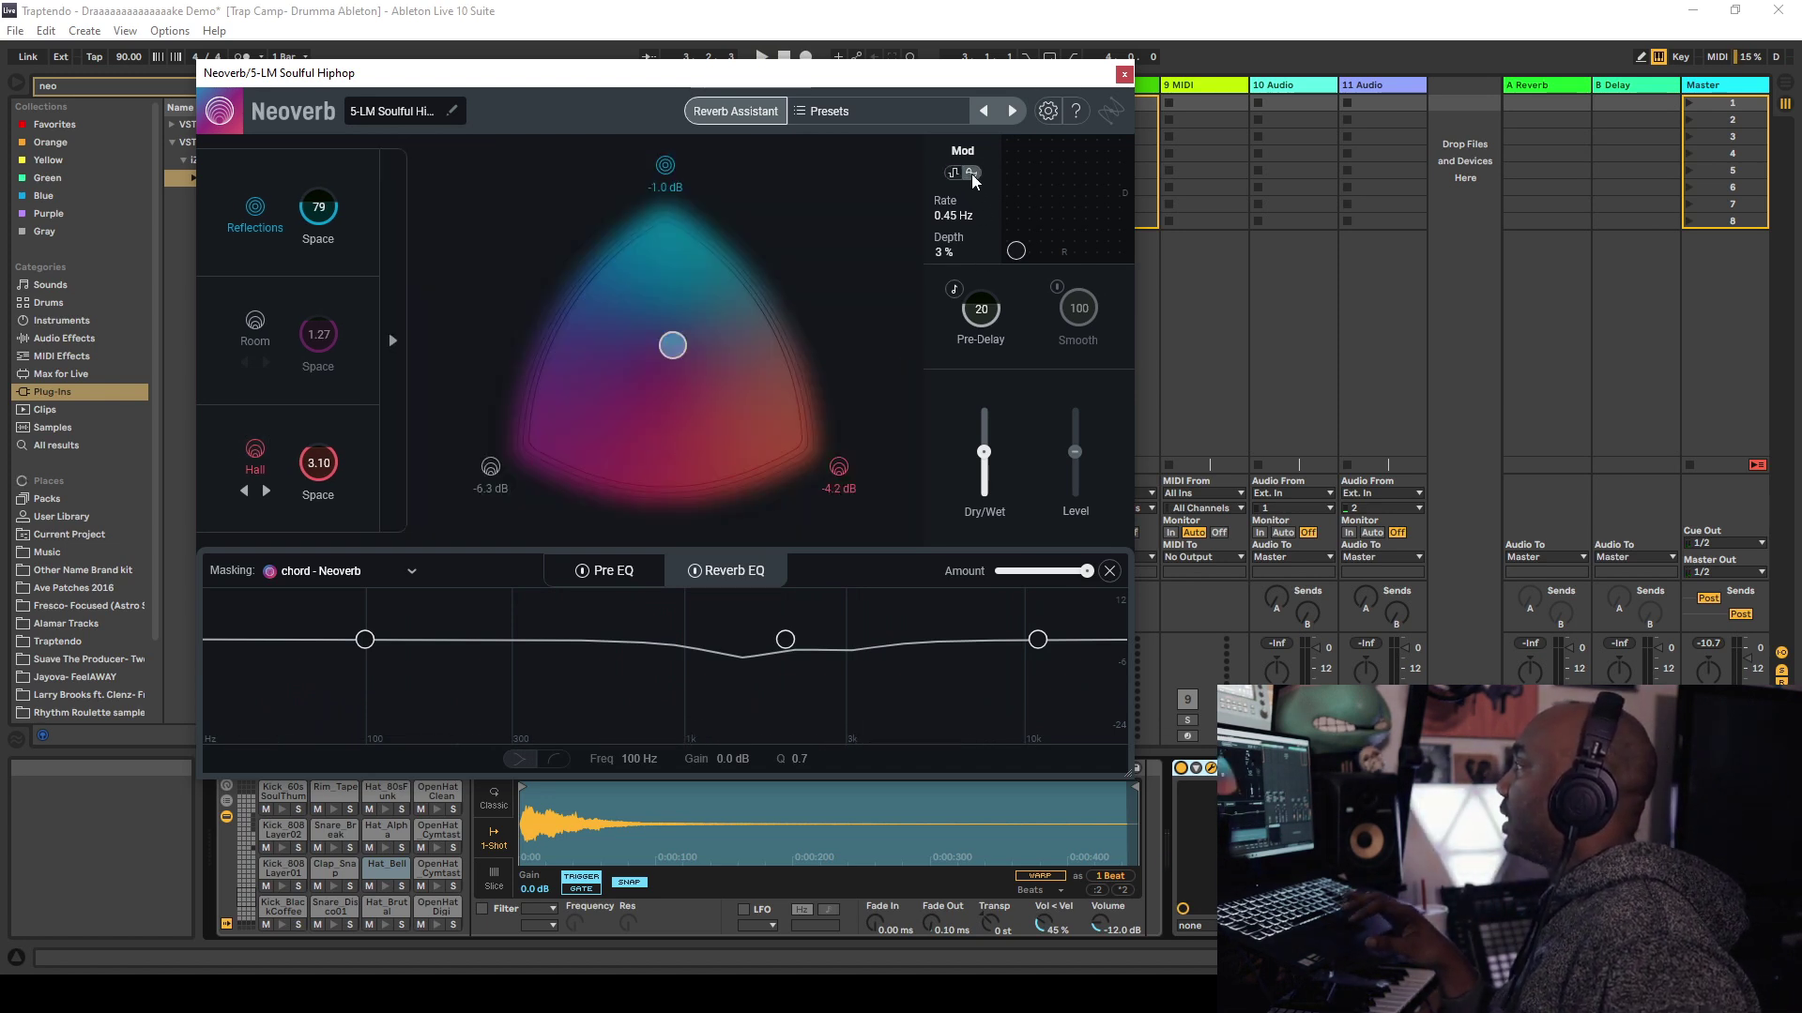
{"action": "left_click_drag", "start_coordinate": [1016, 251], "coordinate": [1066, 207]}
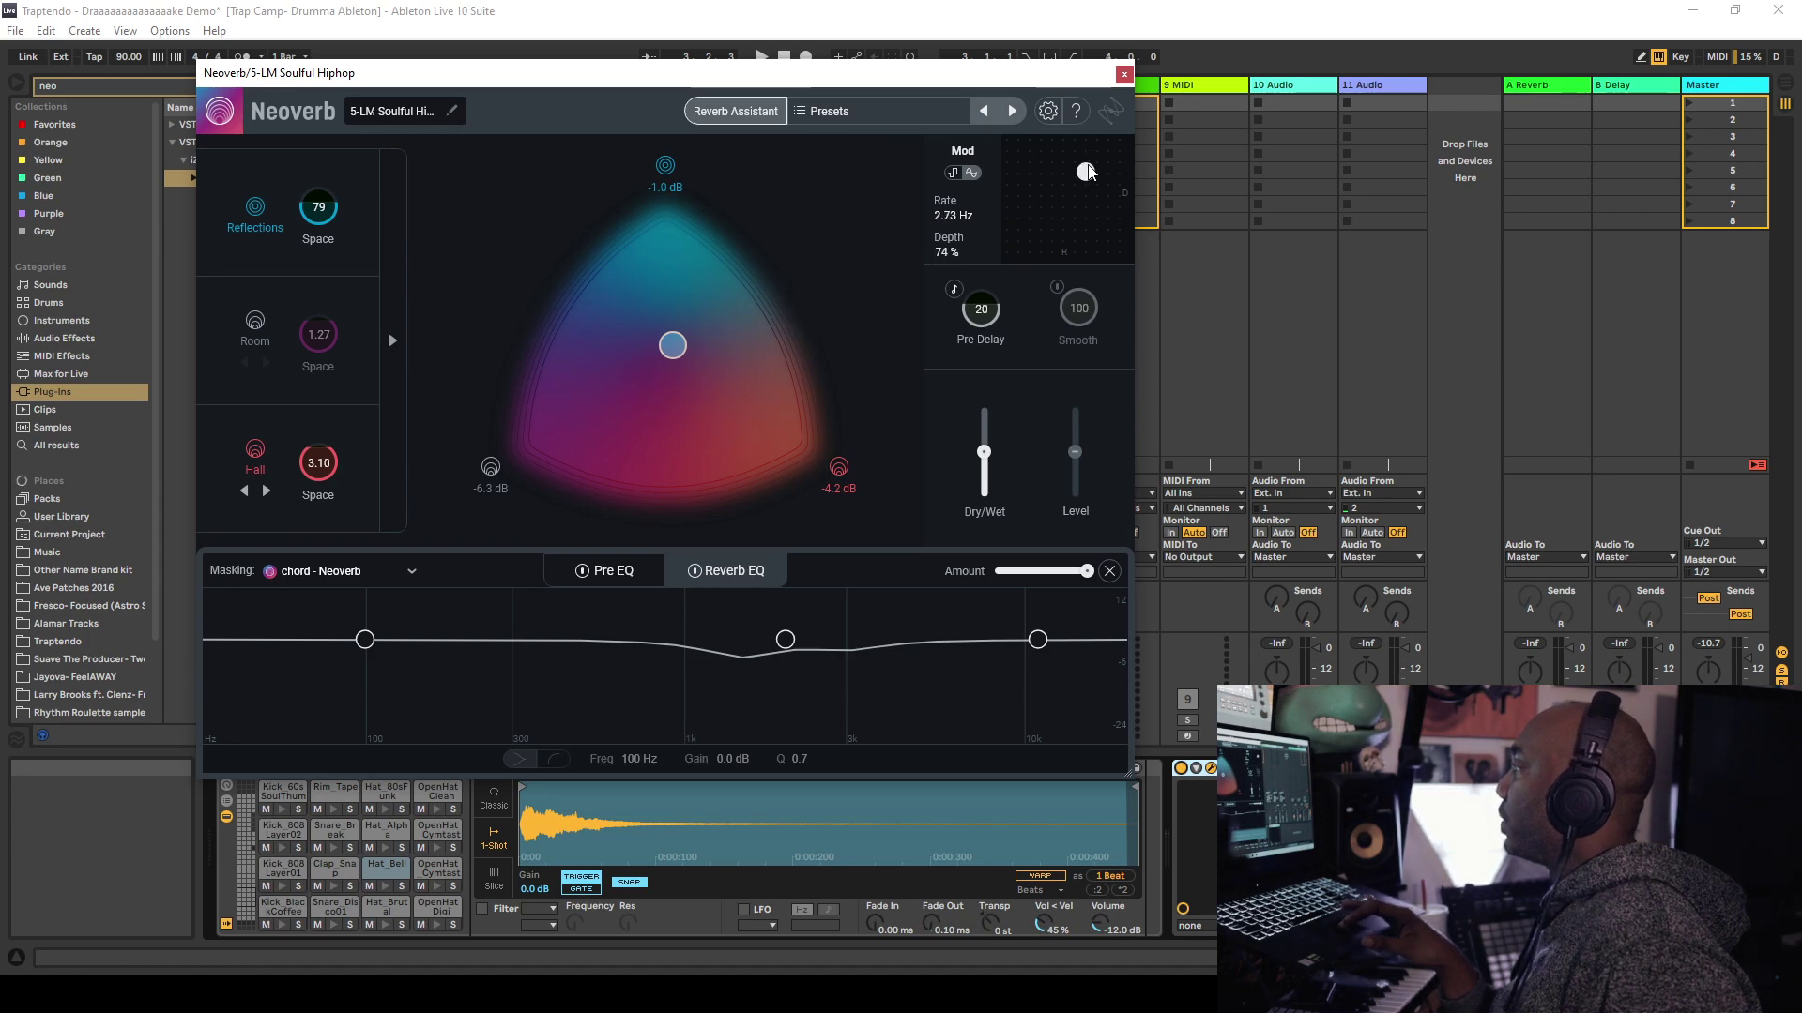
Replace the Neoverb on the 5 LM Soulful drum track with a fresh instance and enlarge its window.
{"action": "left_click", "coordinate": [1123, 73]}
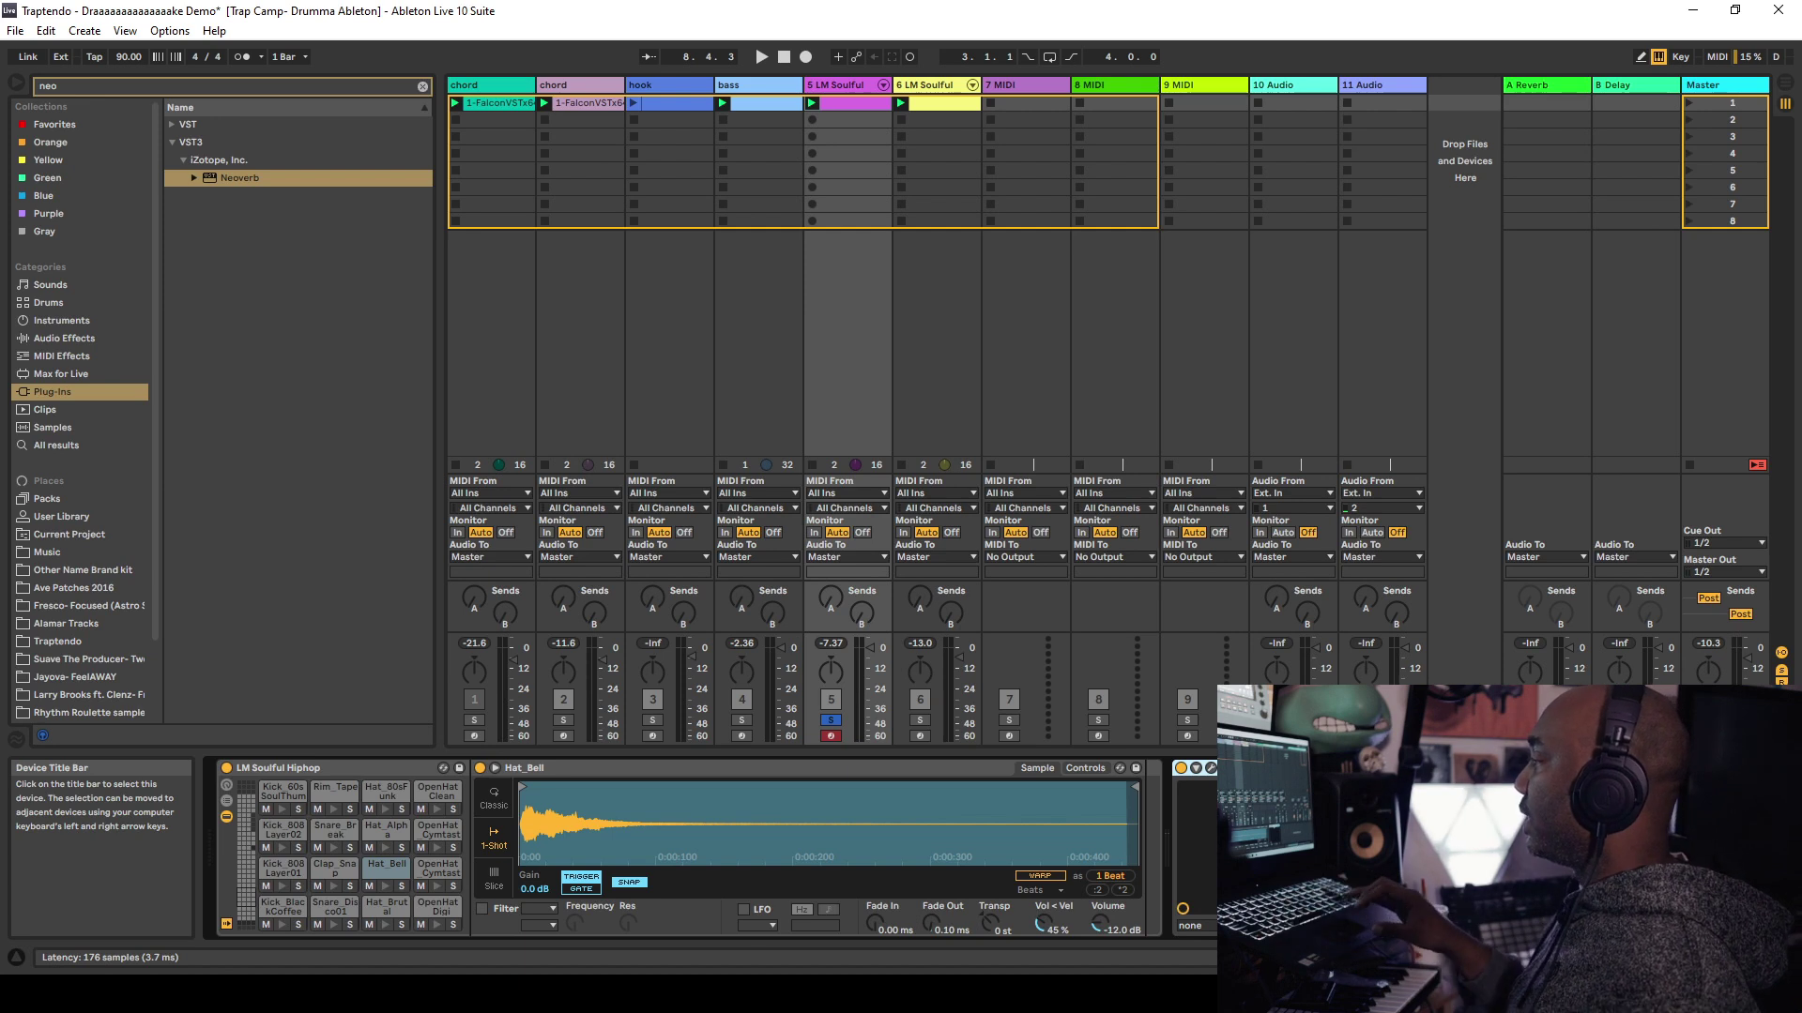
{"action": "key", "text": "Delete"}
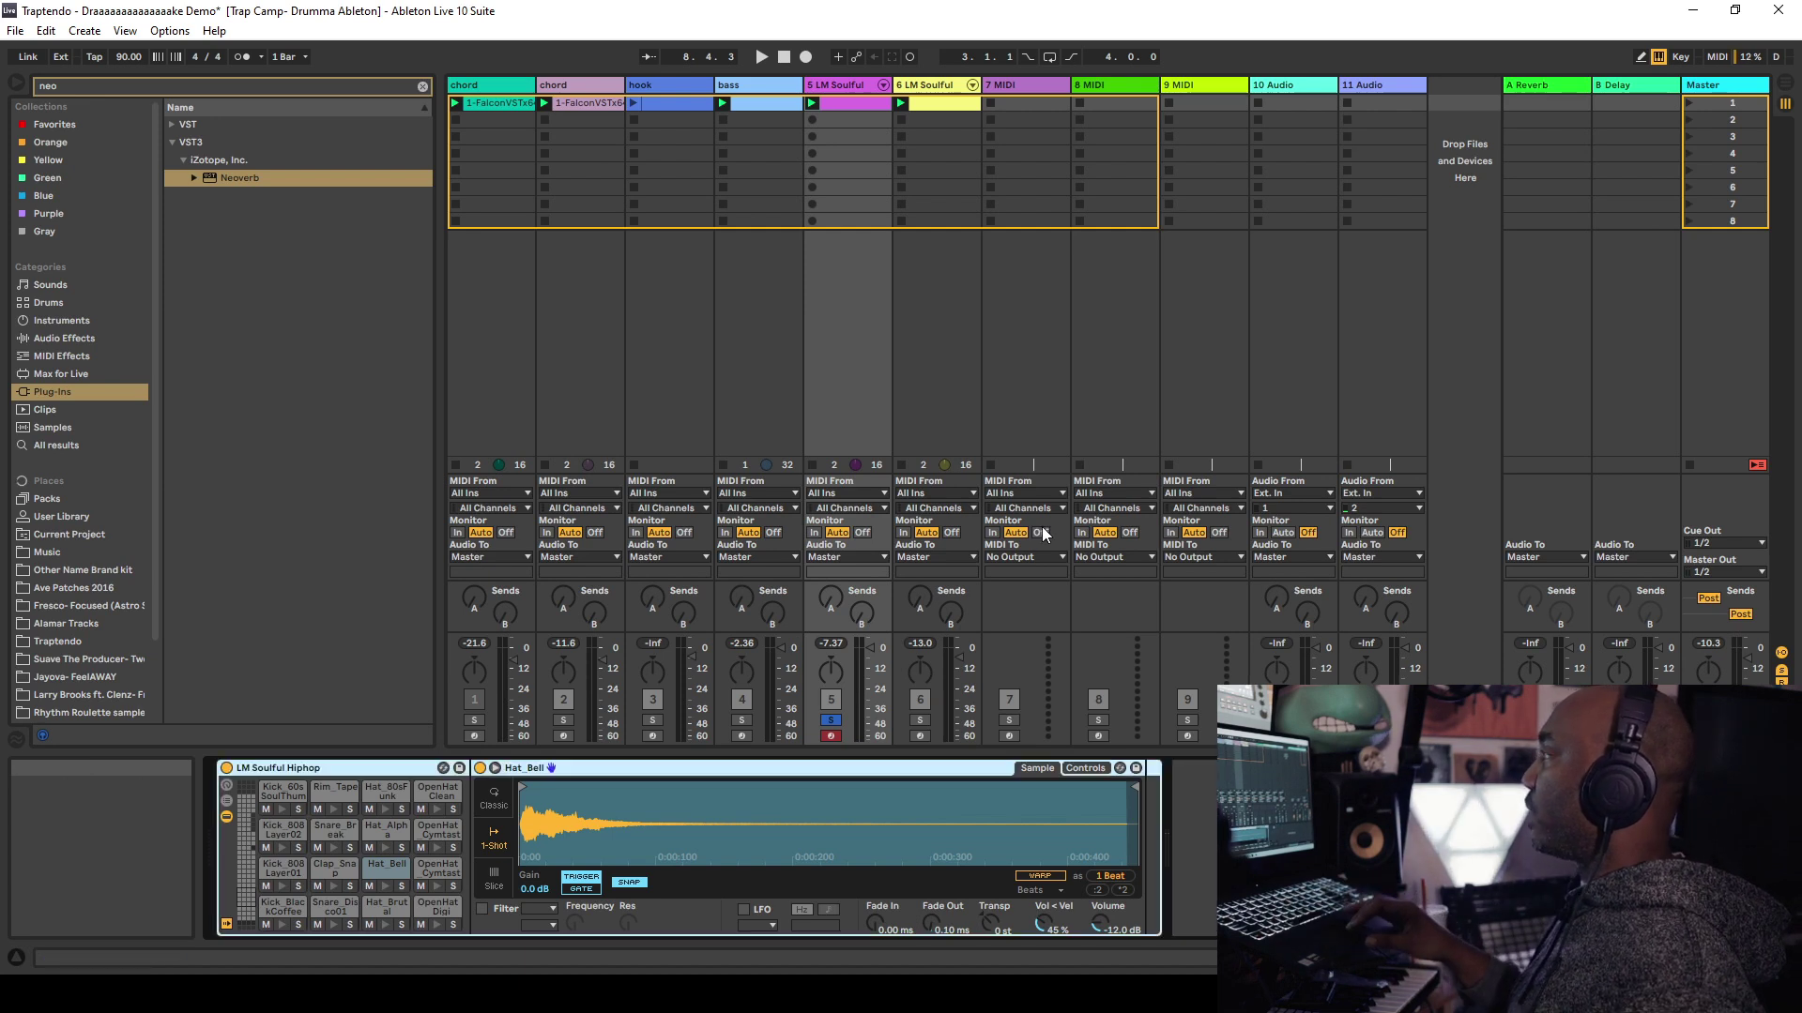
{"action": "left_click", "coordinate": [221, 174]}
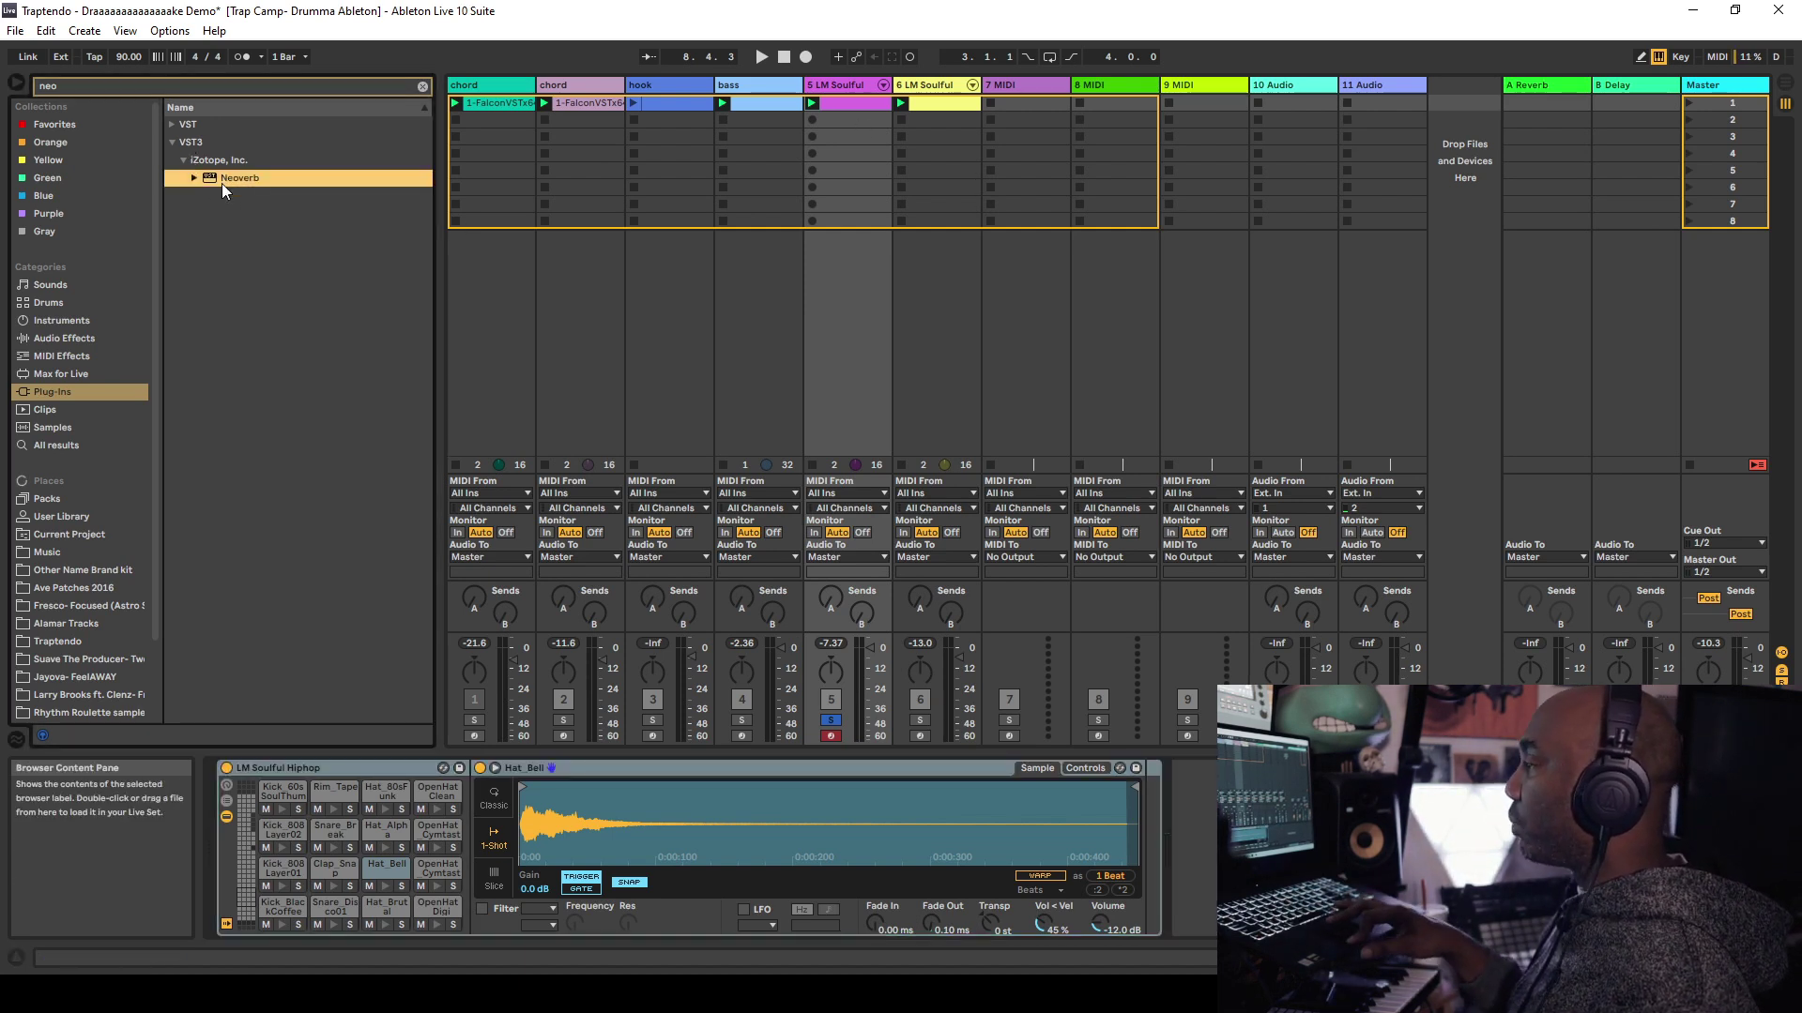
{"action": "left_click_drag", "start_coordinate": [343, 787], "coordinate": [344, 789]}
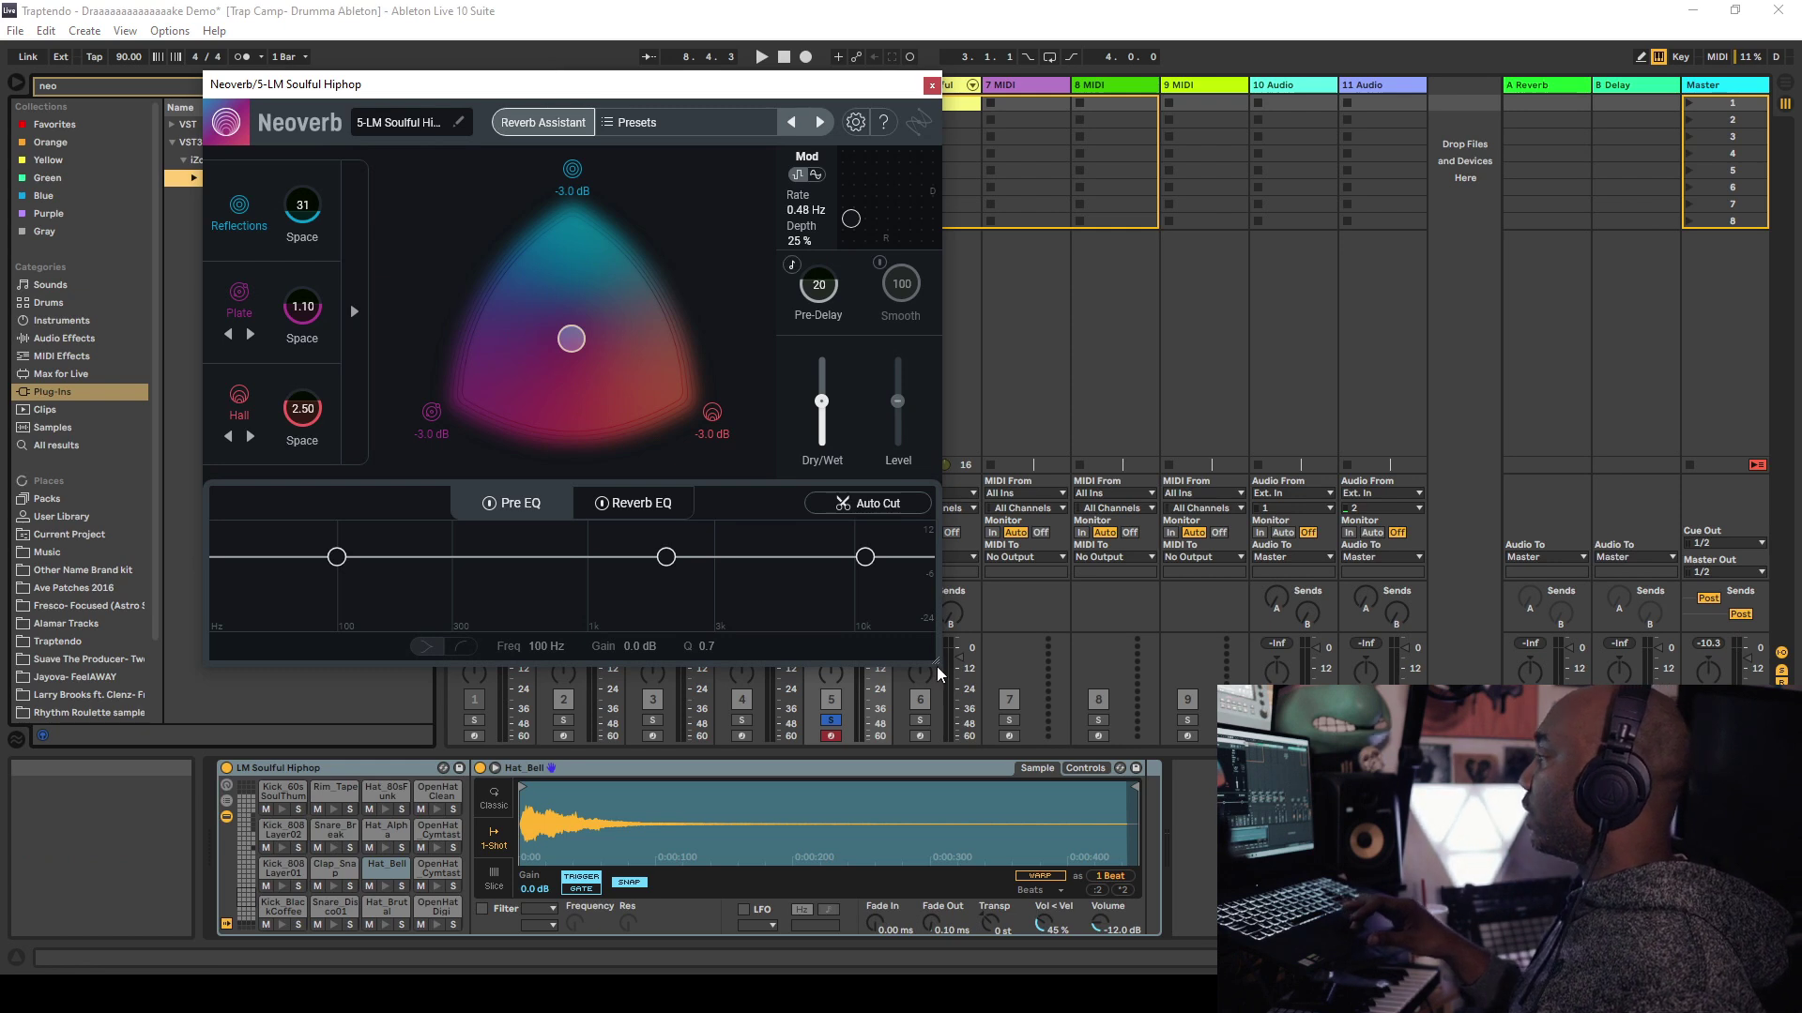
{"action": "left_click_drag", "start_coordinate": [938, 670], "coordinate": [1146, 822]}
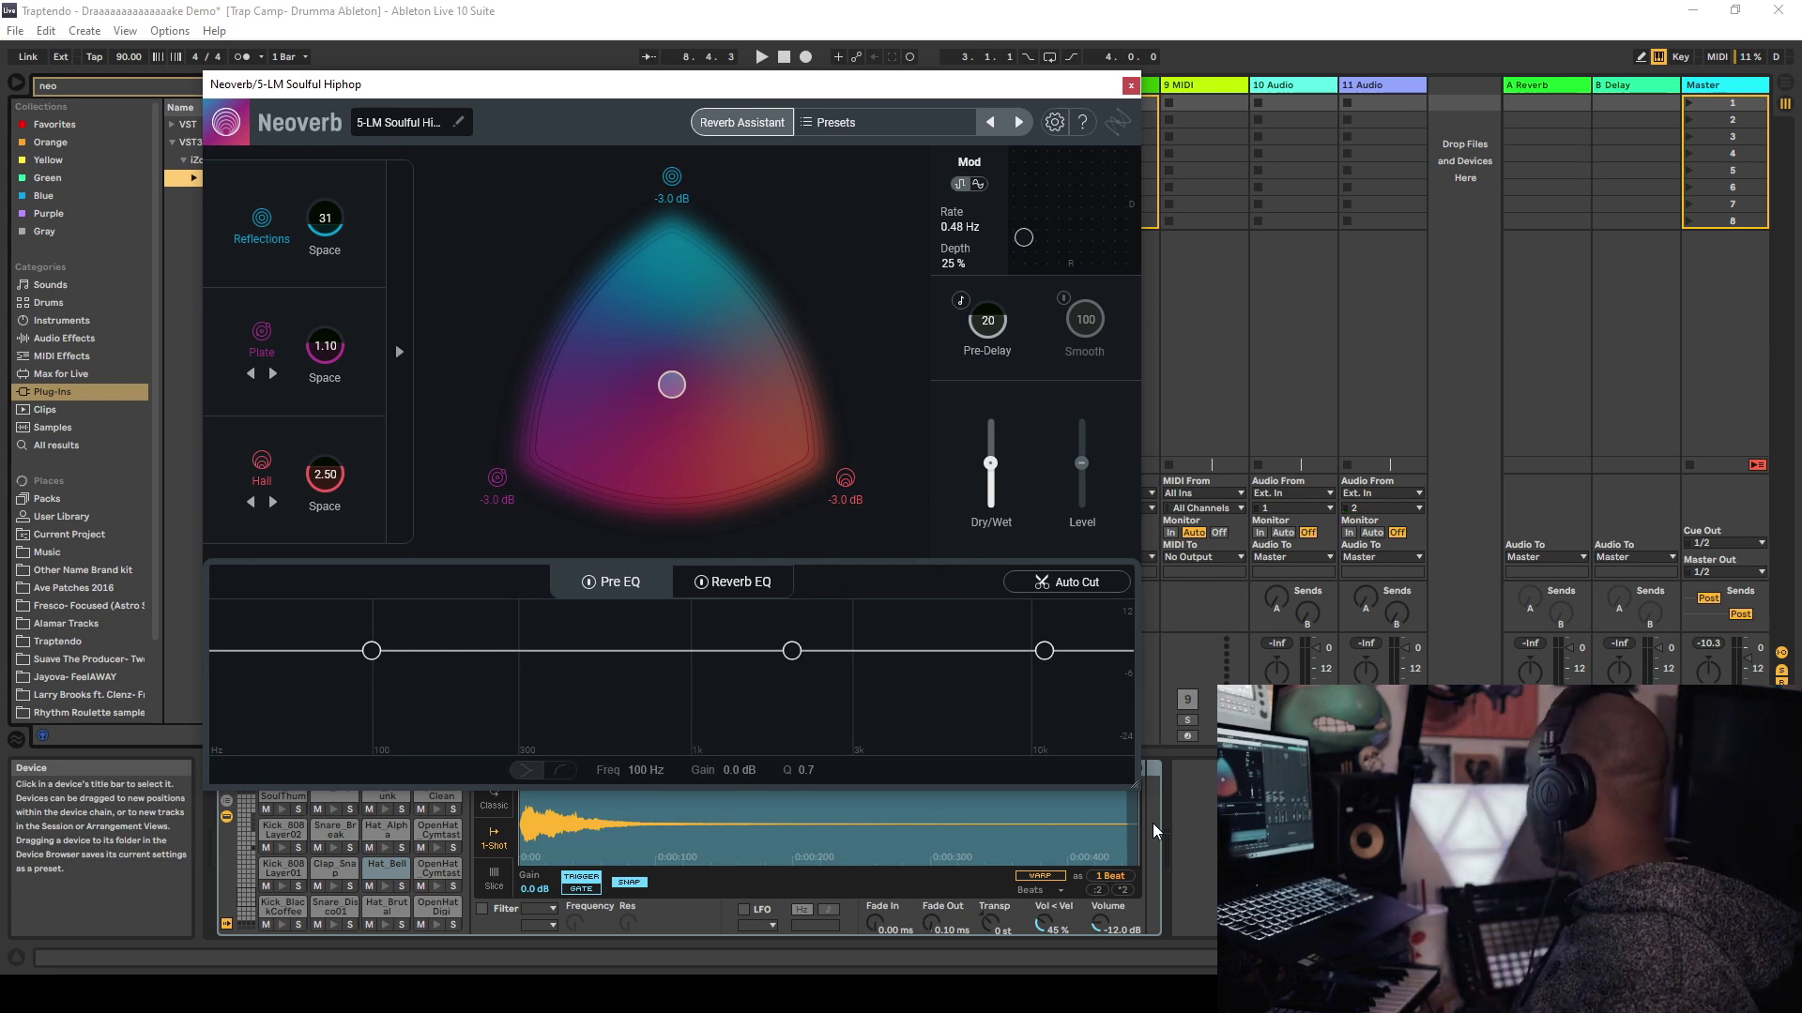
Run Reverb Assistant on the playing drums with the style toward Dramatic, size S and Dark tone, and accept its suggestion.
{"action": "left_click", "coordinate": [746, 127]}
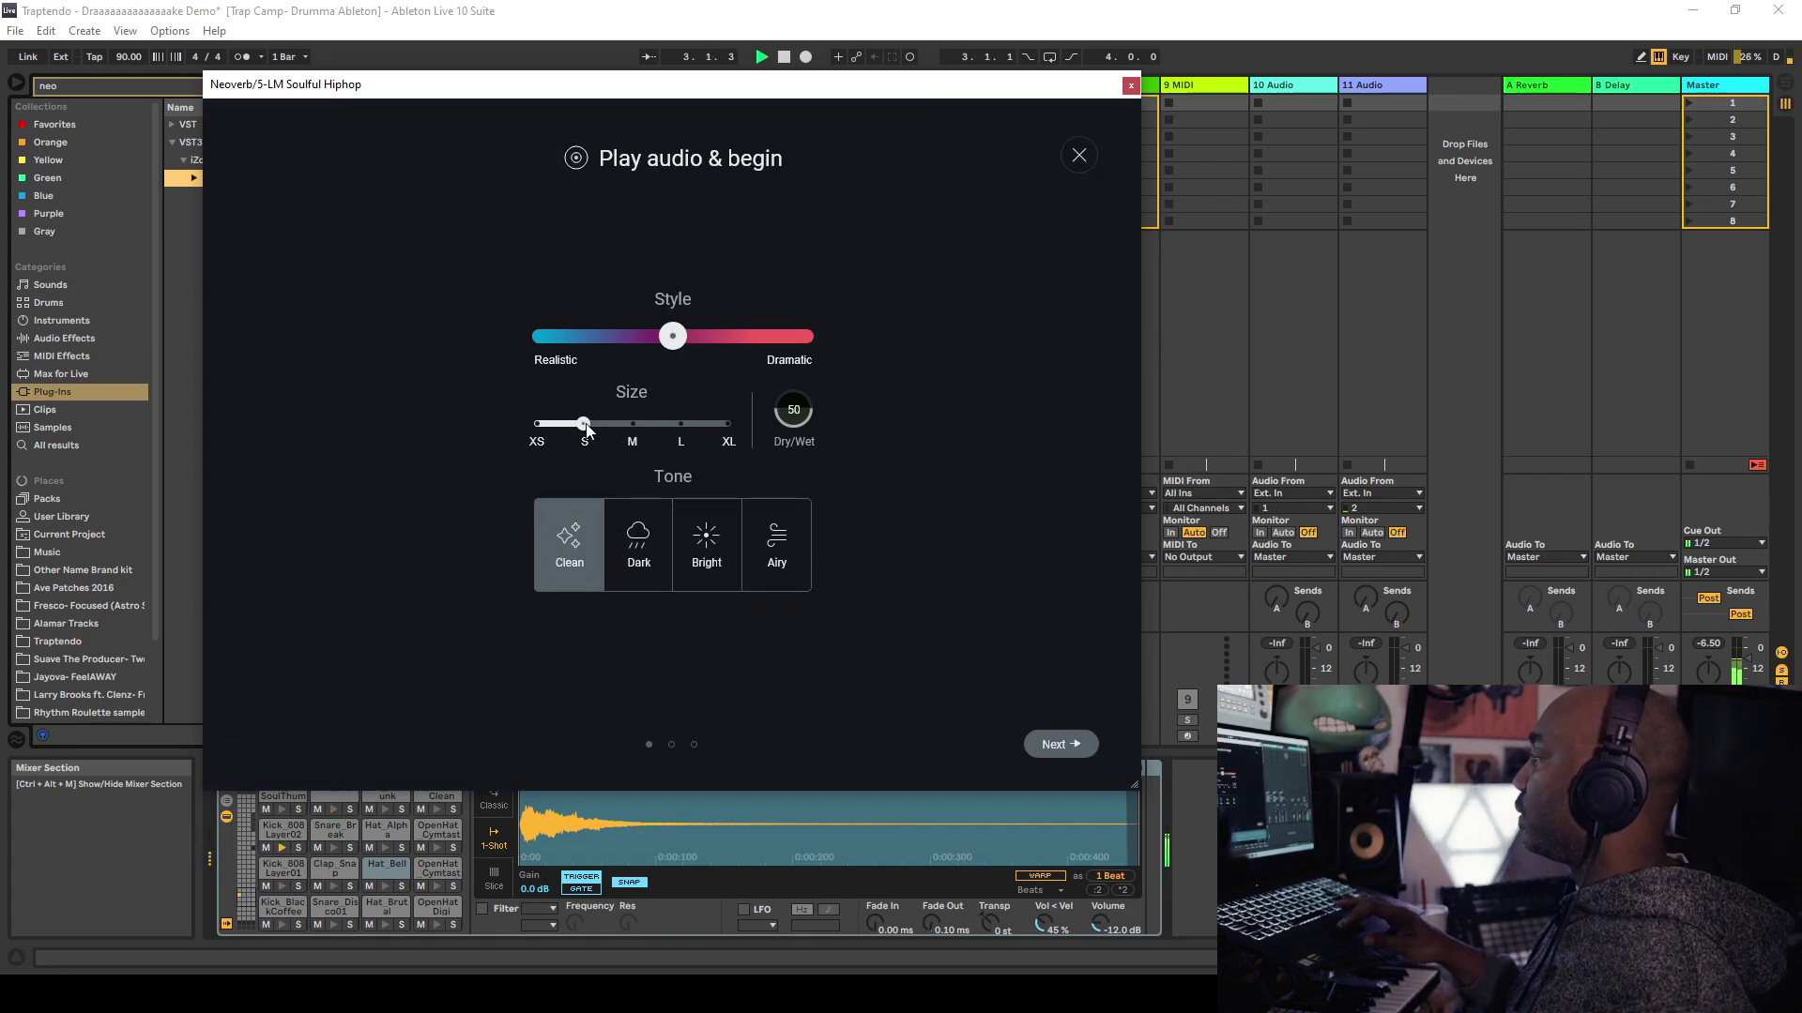
{"action": "left_click", "coordinate": [649, 550]}
{"action": "left_click_drag", "start_coordinate": [671, 347], "coordinate": [730, 353]}
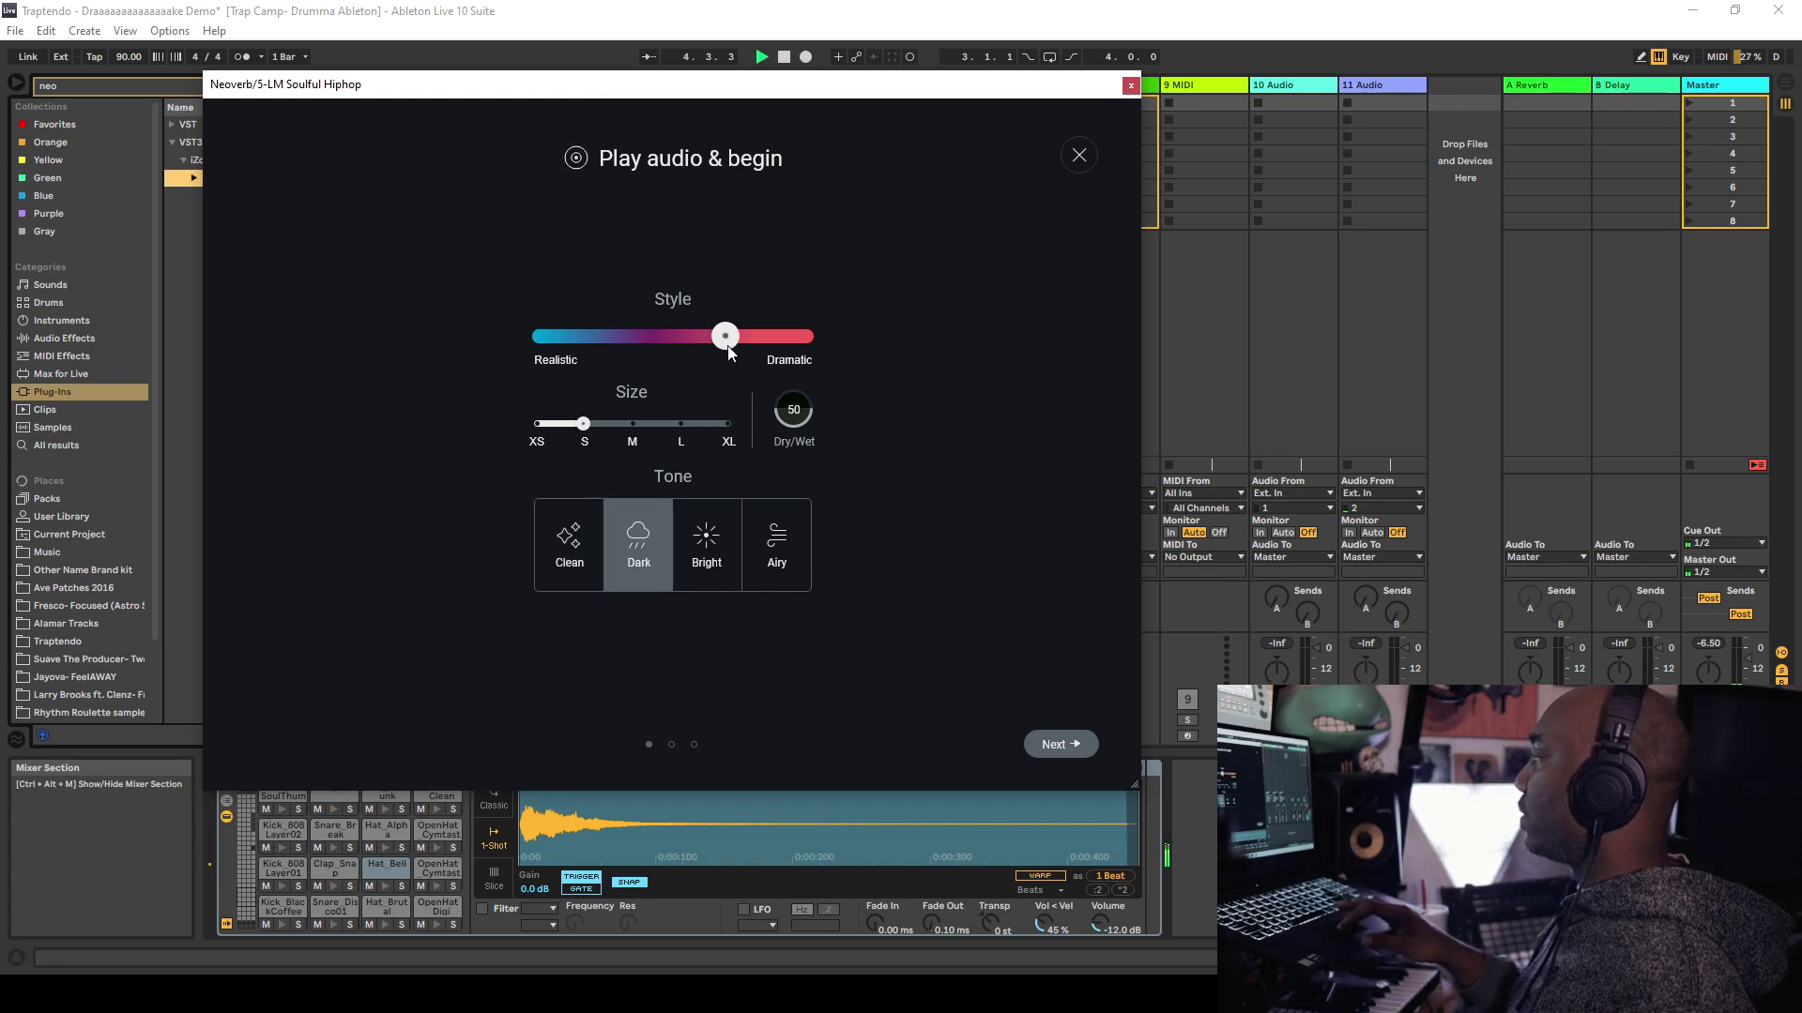
{"action": "left_click", "coordinate": [1051, 744]}
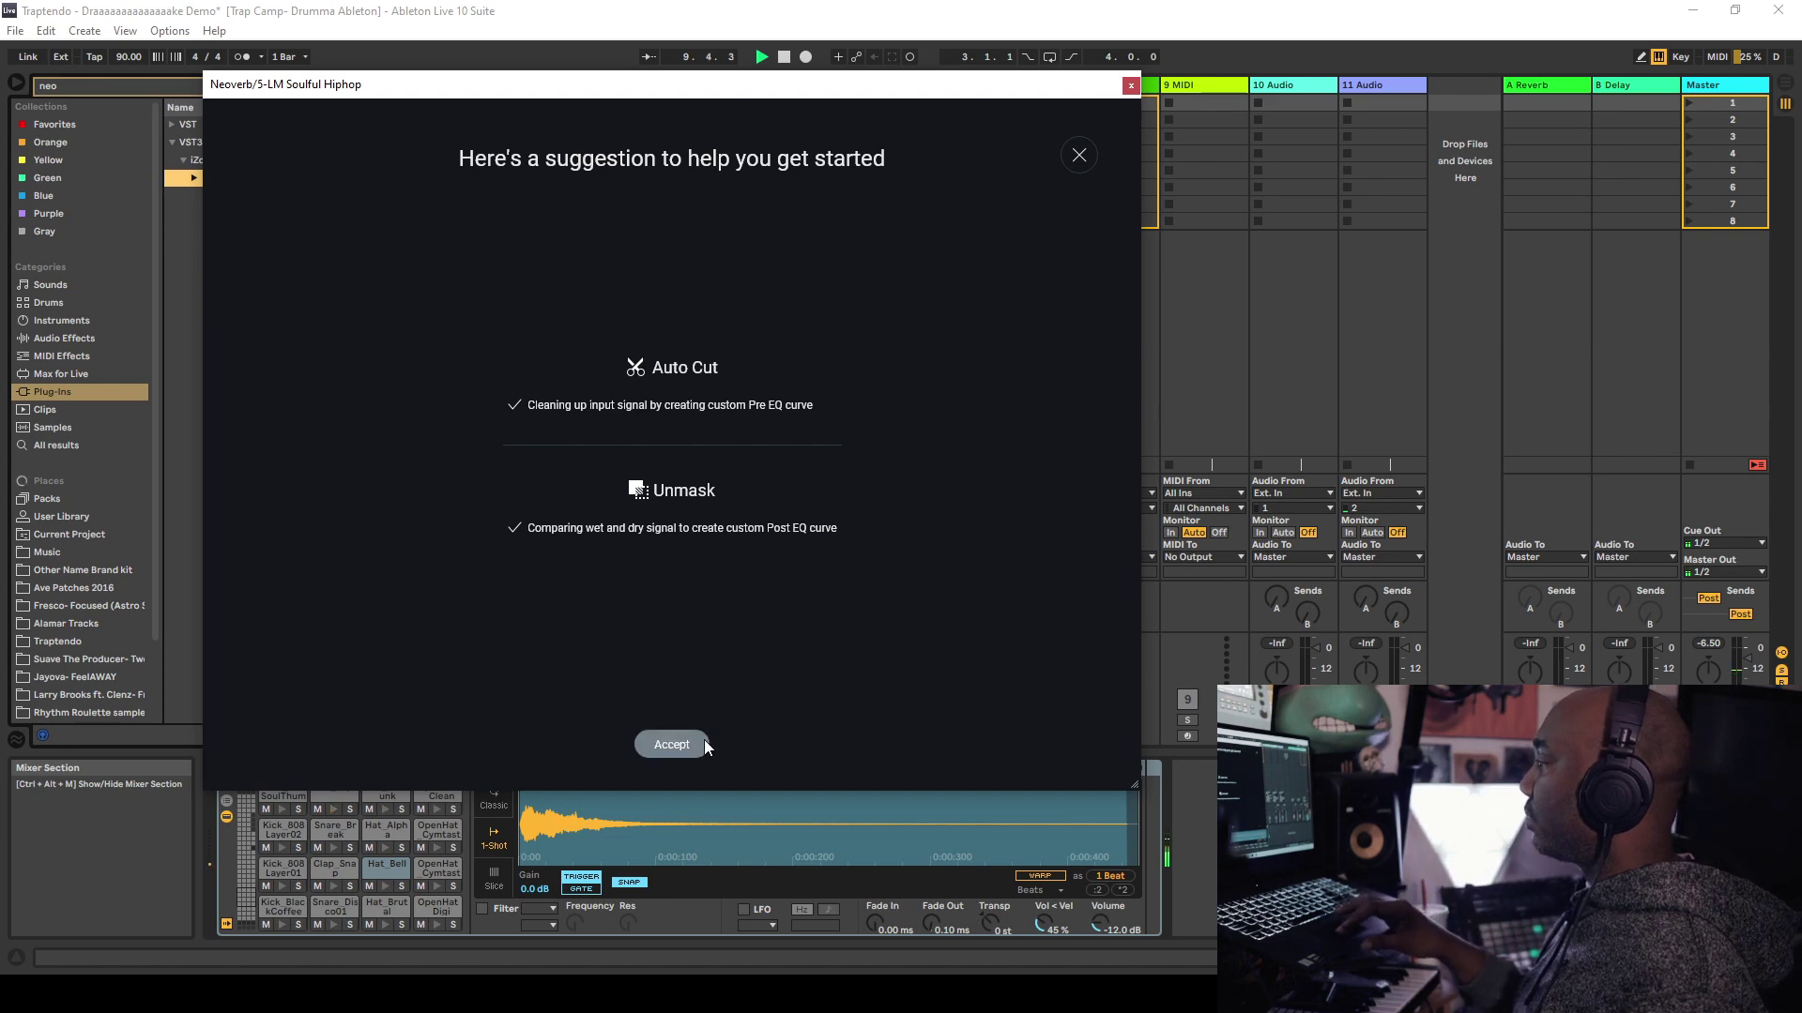
{"action": "left_click", "coordinate": [700, 744]}
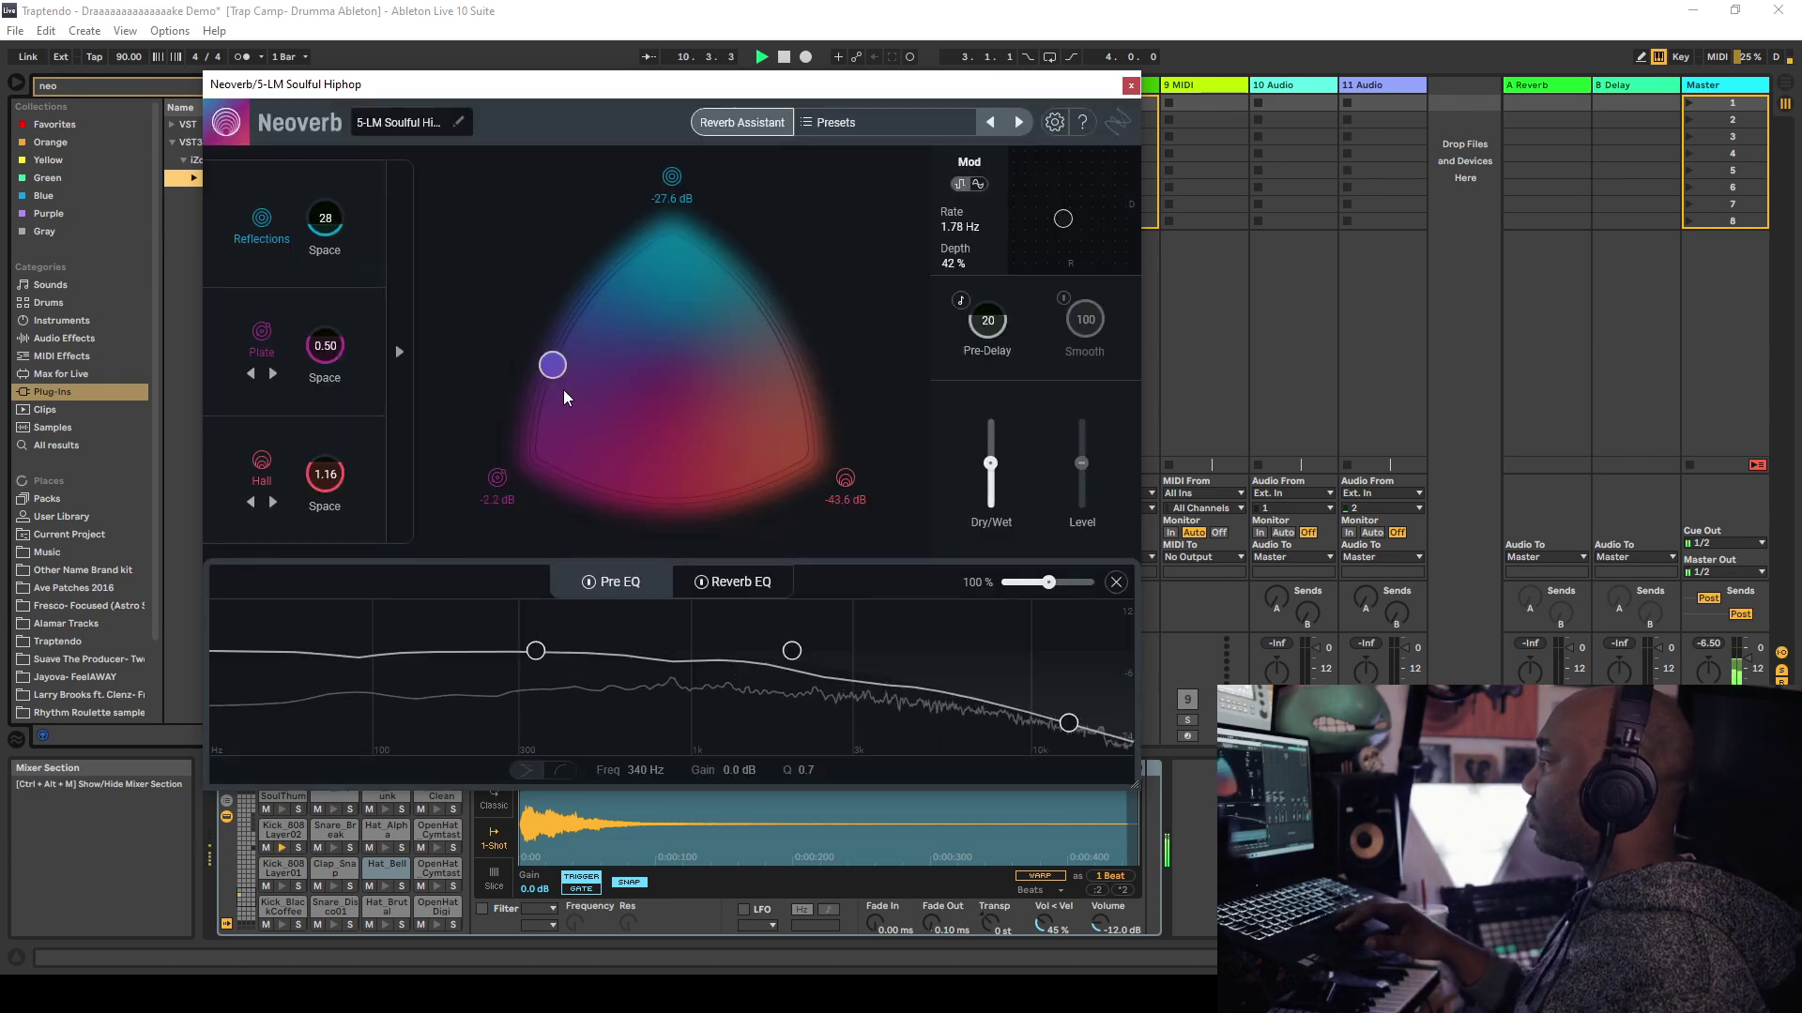
Move the reverb blend through the Plate area up toward Reflections, at about -0.2 dB Reflections, -7.1 dB Plate and -17.0 dB Hall.
{"action": "left_click_drag", "start_coordinate": [556, 379], "coordinate": [651, 435]}
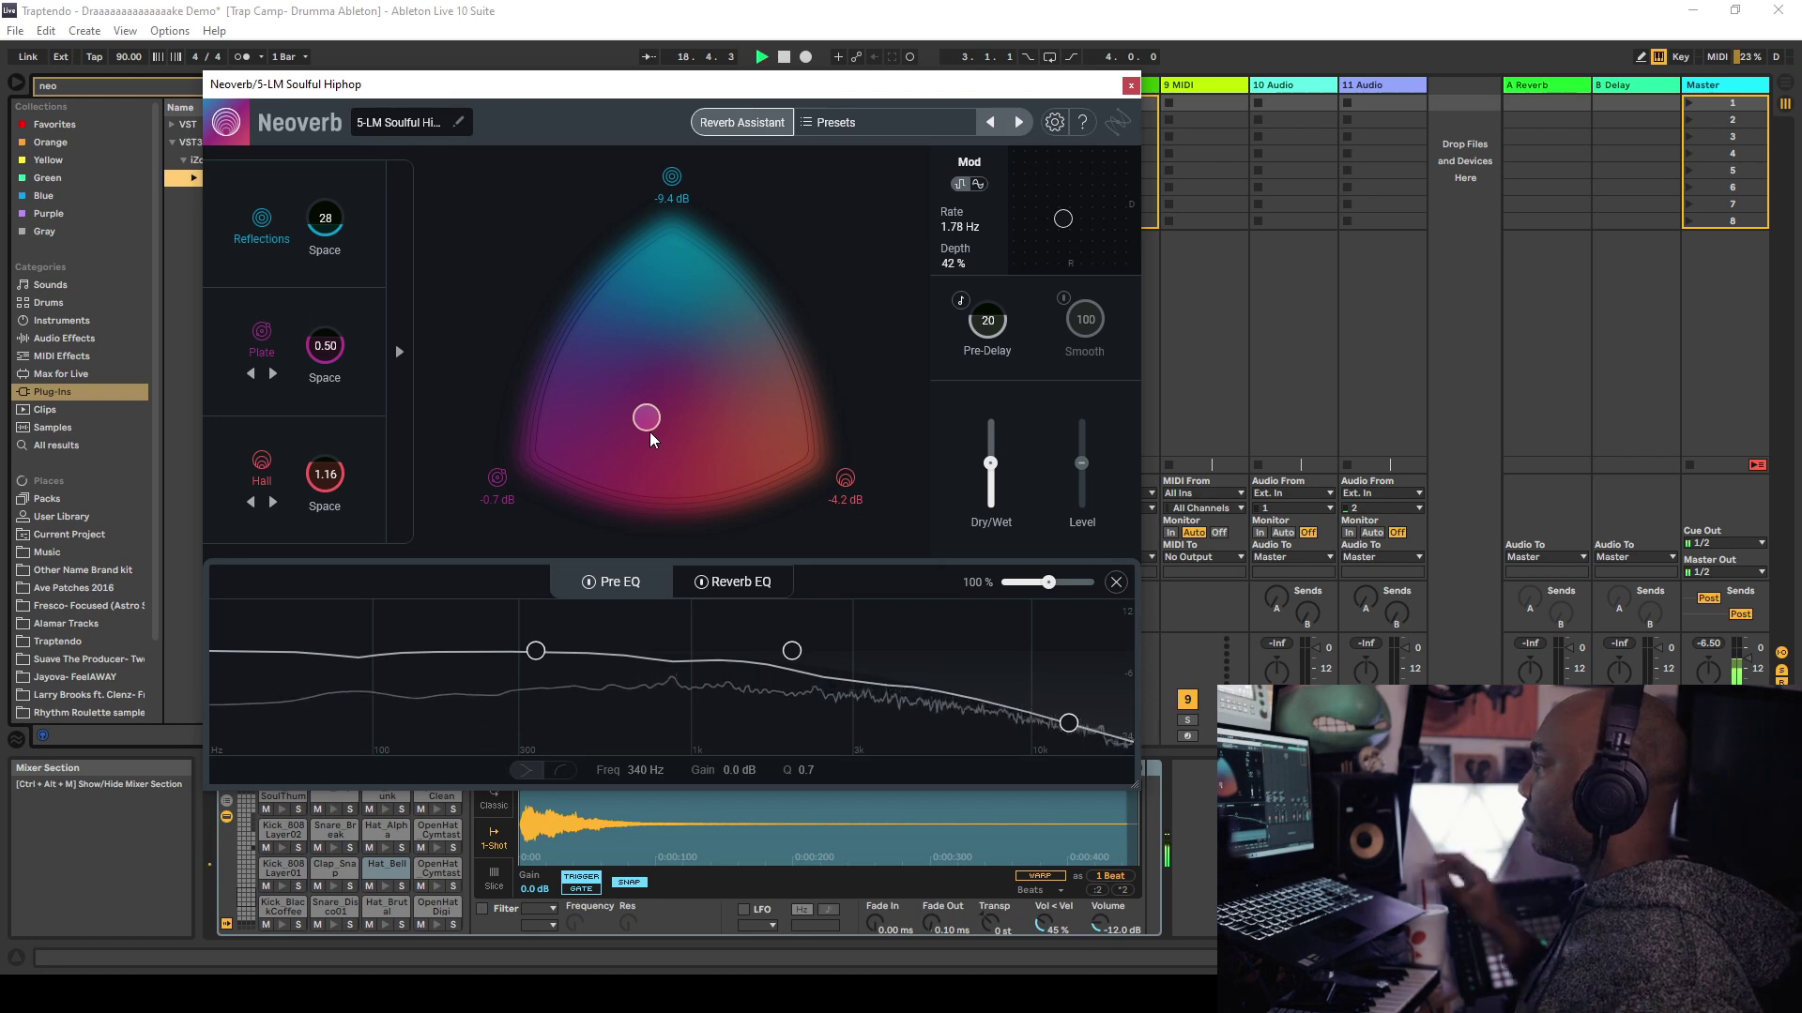
{"action": "left_click_drag", "start_coordinate": [650, 417], "coordinate": [654, 324]}
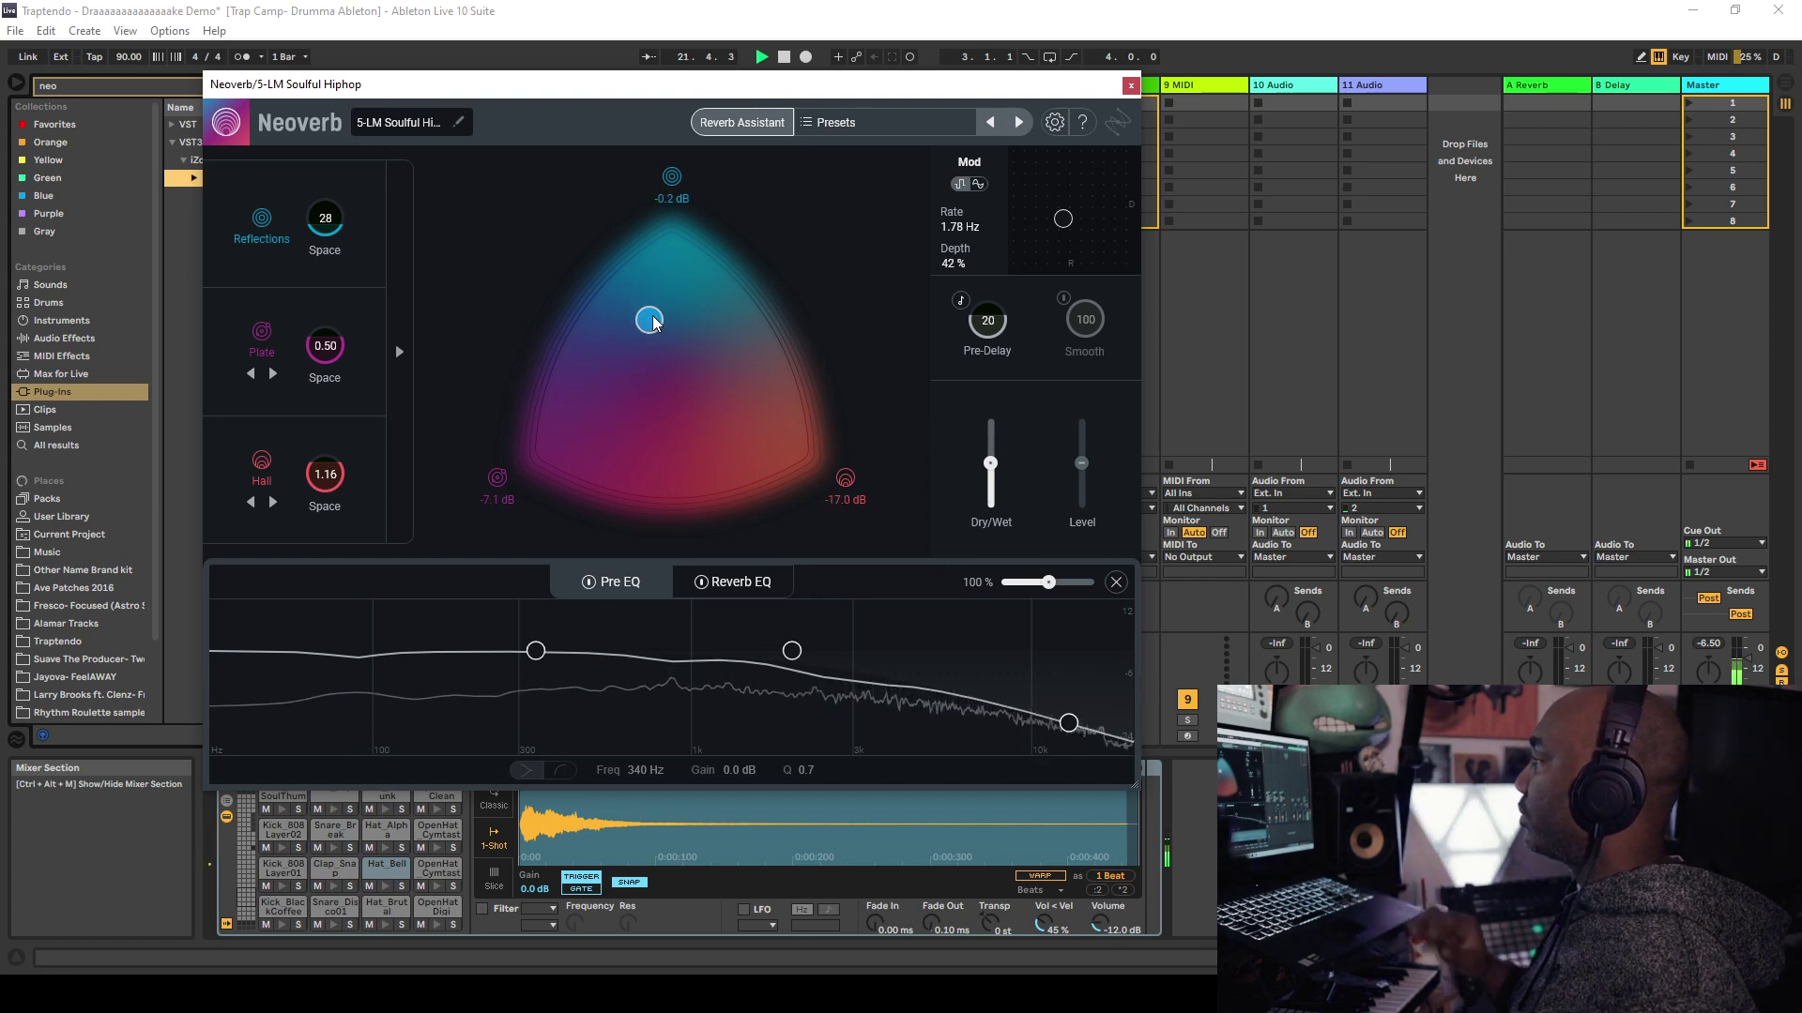